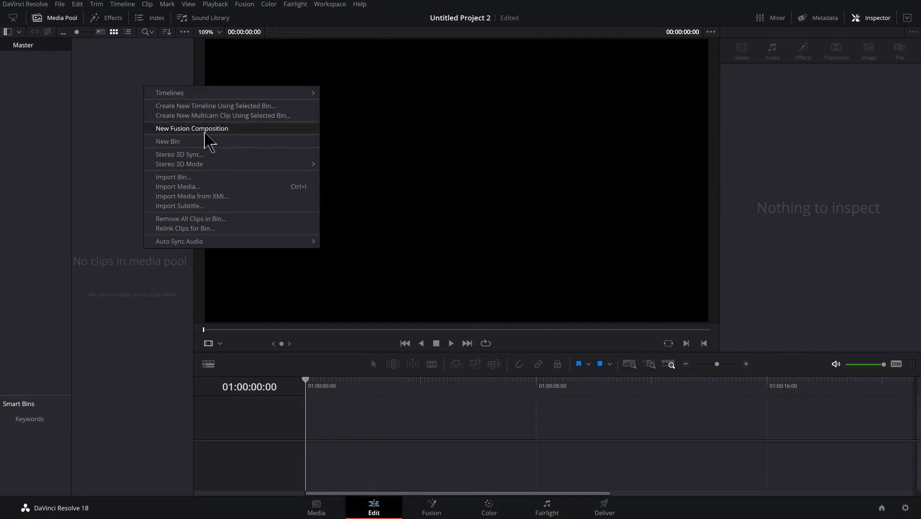
- Create a new Fusion composition in the Master bin and open it for node editing
click(205, 134)
click(534, 306)
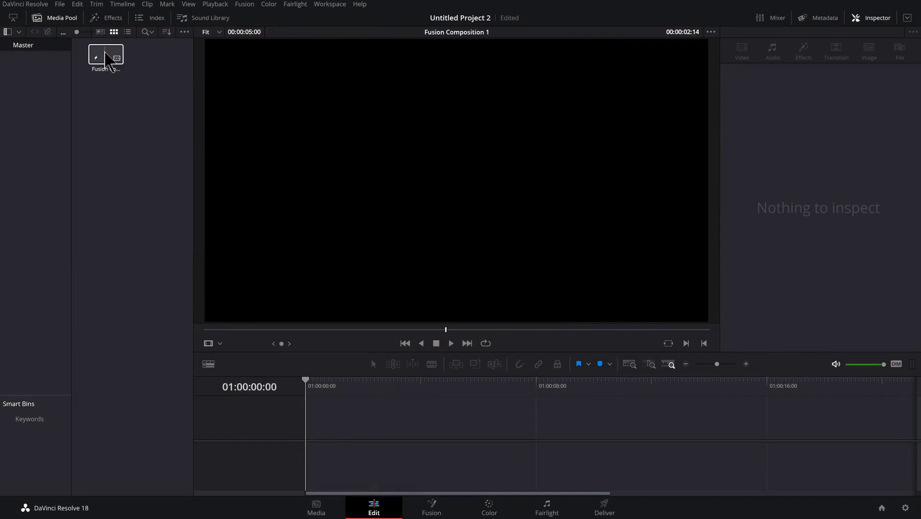
double_click(106, 58)
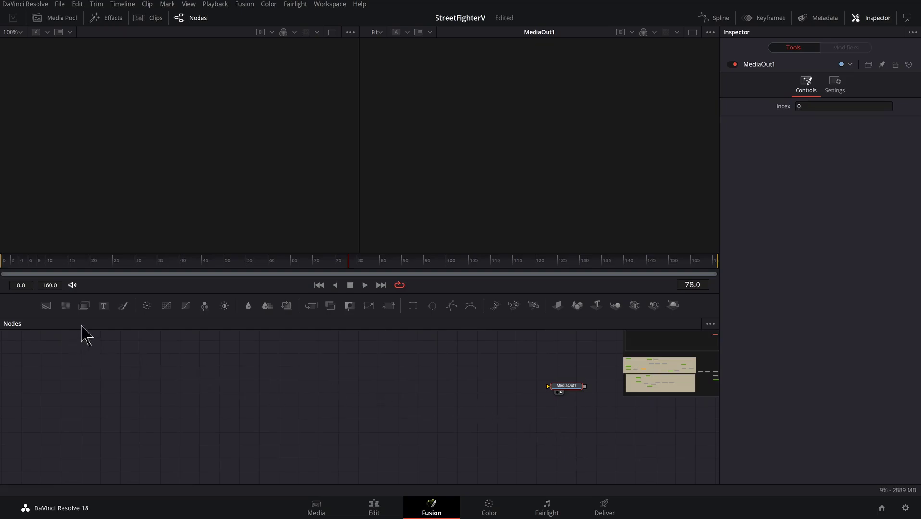
- Add a text node reading STREET and FIGHTER on two lines and show it in the first viewer
drag(104, 308, 22, 392)
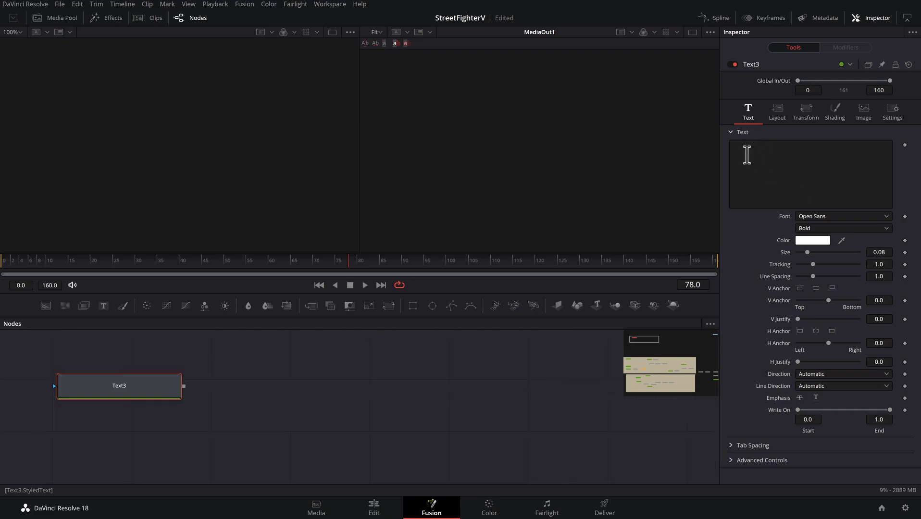
click(755, 147)
key(1)
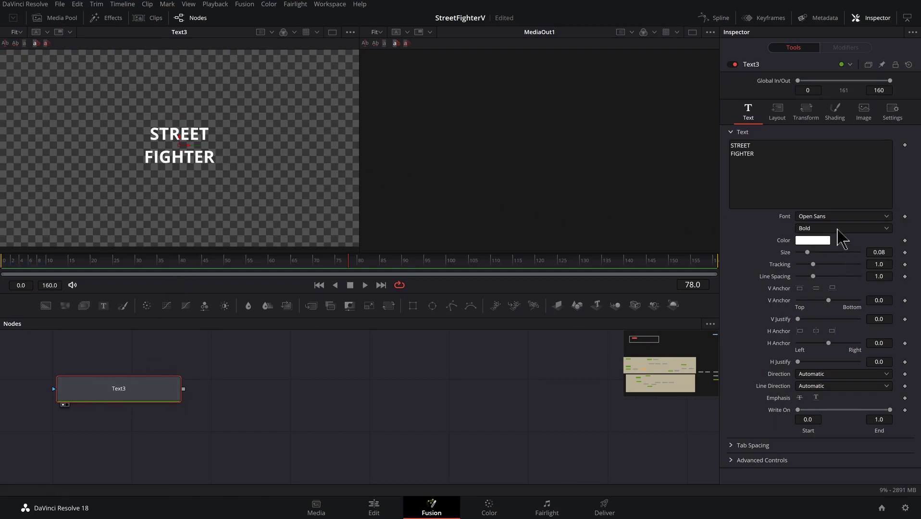
- Set the title font to SINGLE FIGHTER, with size about 0.354 and line spacing about 0.535
click(830, 216)
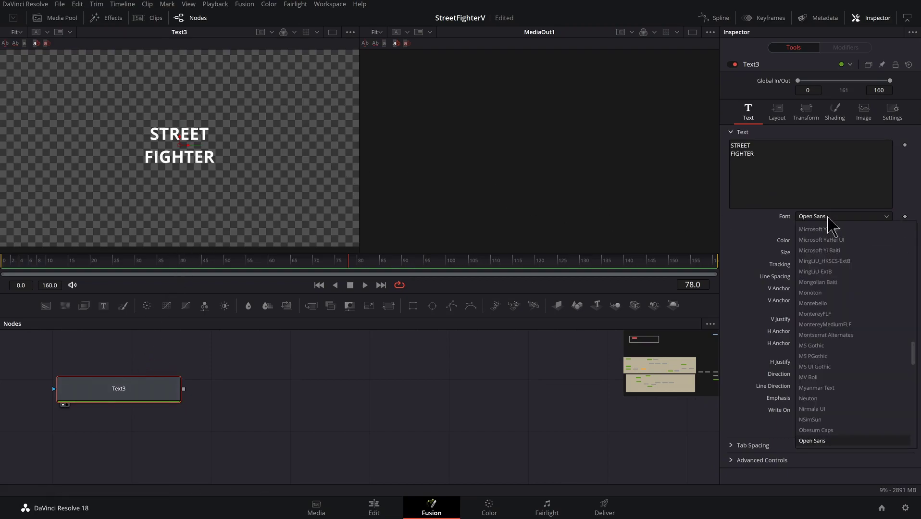
text(sin)
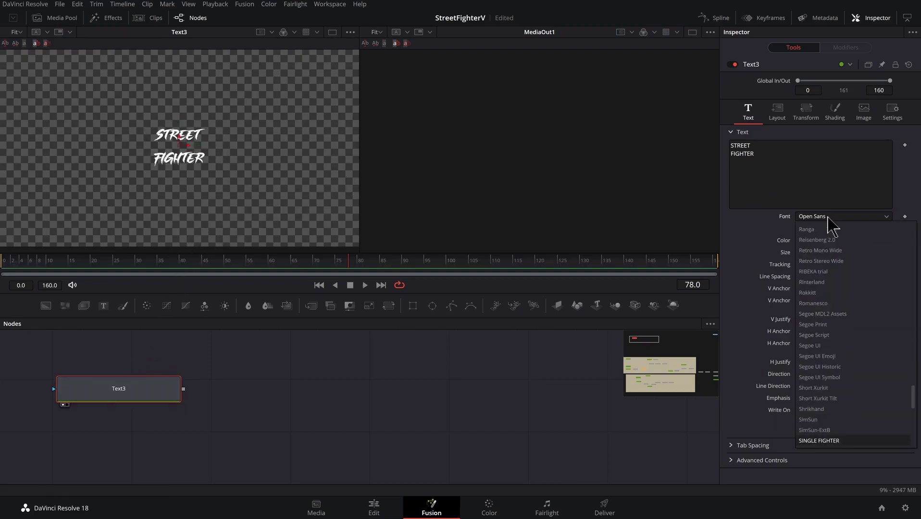
key(Return)
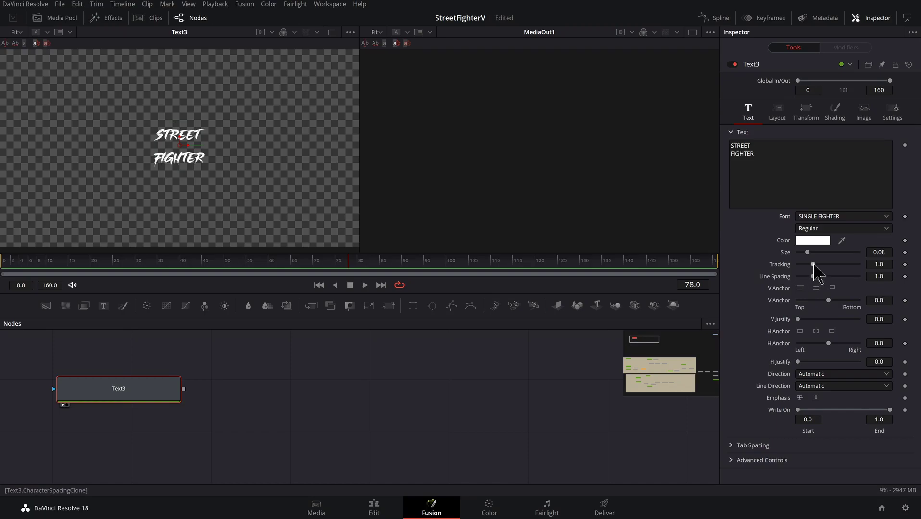
drag(808, 252, 806, 279)
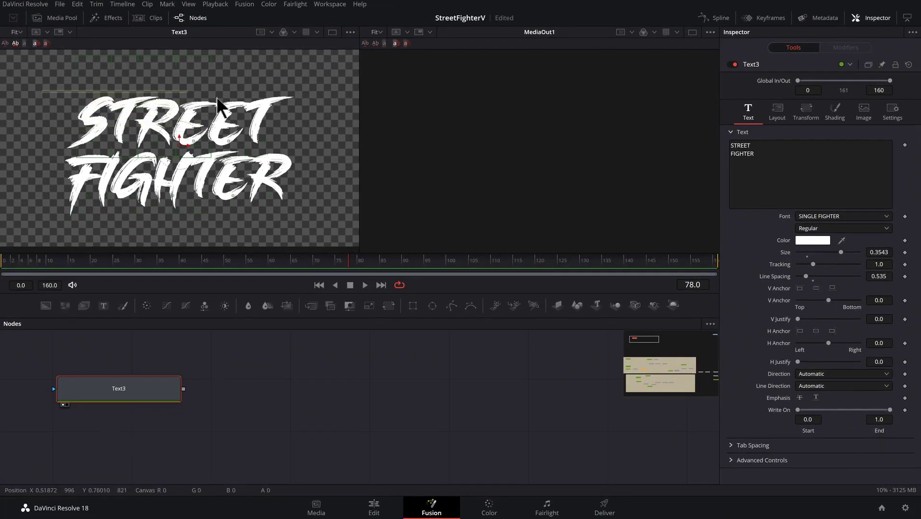
- Adjust the placement of the letters in STREET, offsetting the word slightly to the right above FIGHTER
drag(217, 99, 281, 101)
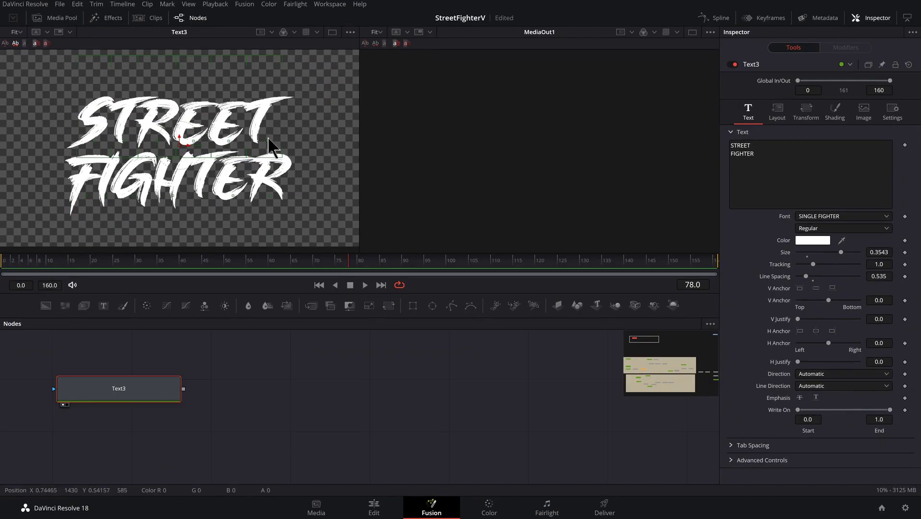
drag(268, 140, 272, 138)
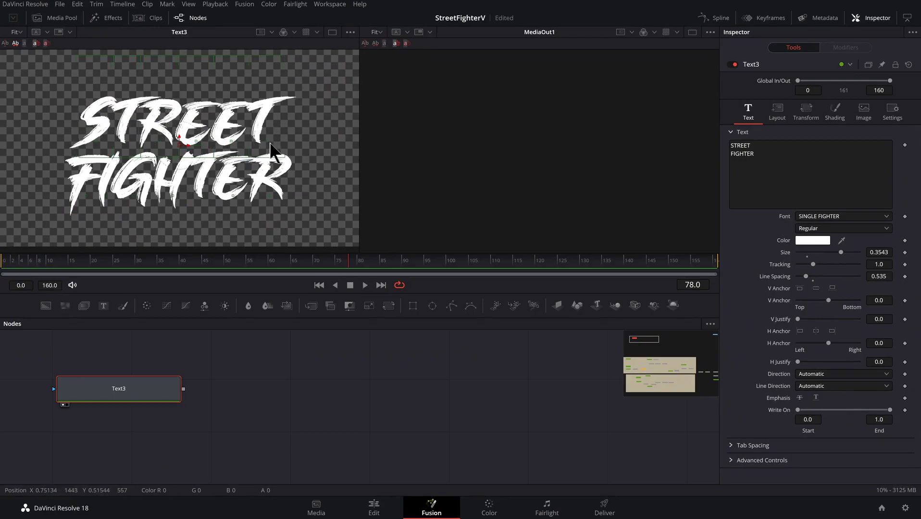
drag(56, 84, 269, 115)
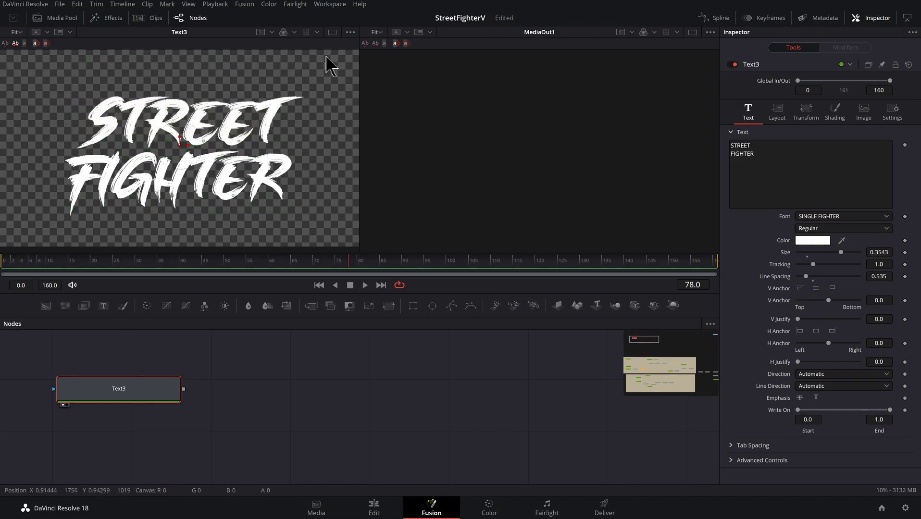
drag(328, 56, 81, 94)
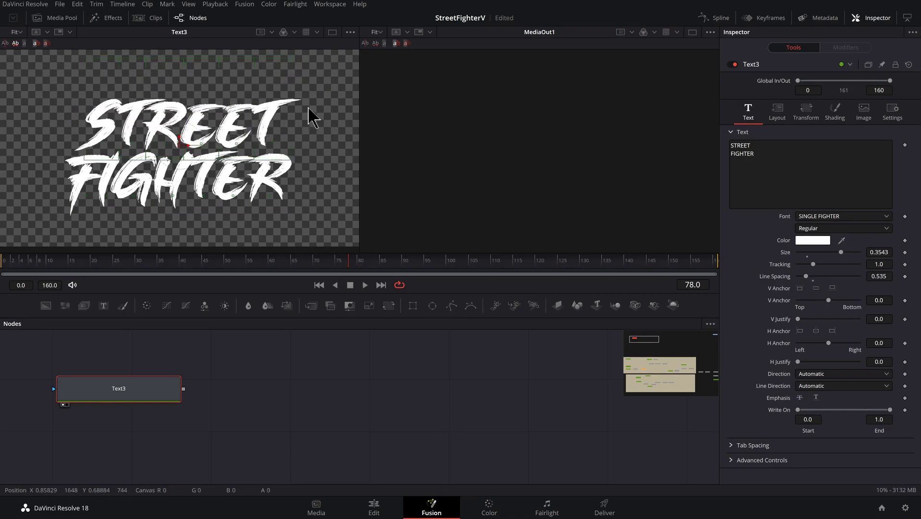
- Look at the Single Fighter font page on dafont.com in the browser, and return to DaVinci Resolve
key(alt+Tab)
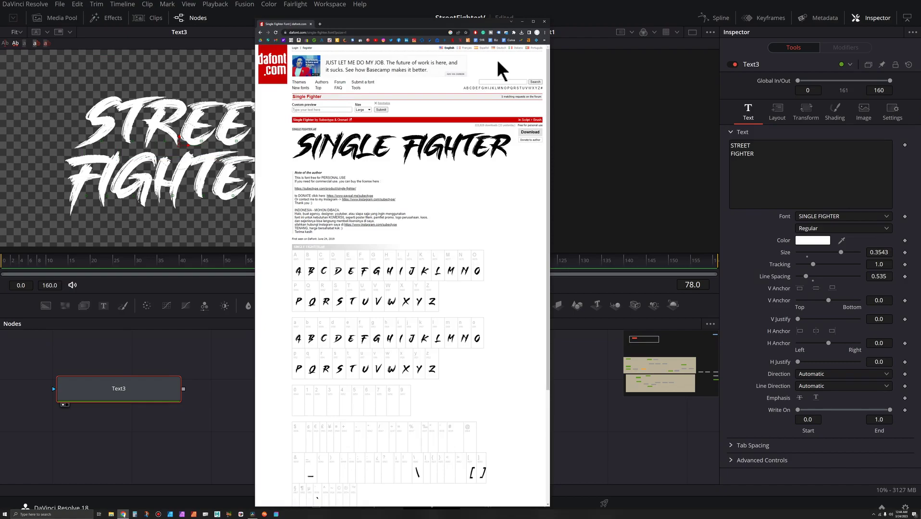
key(alt+Tab)
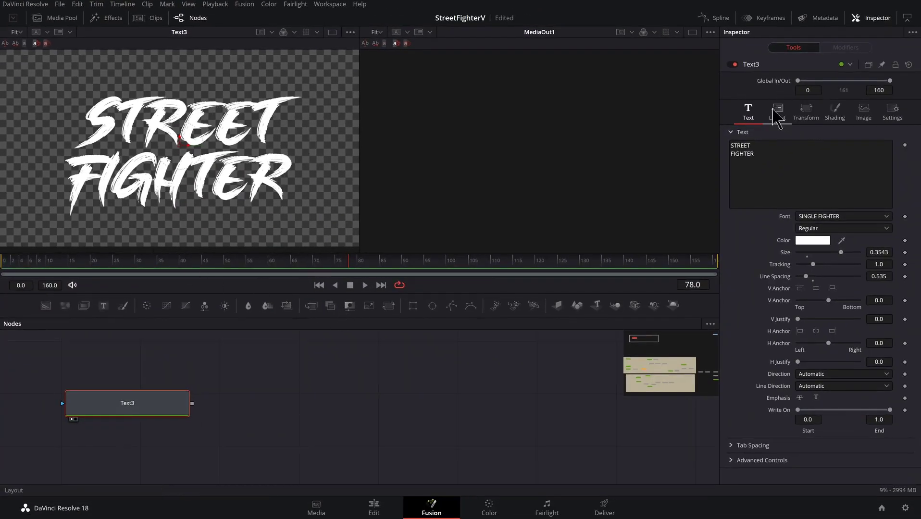
- Rotate the title's layout to about 31.3 on X, 23.5 on Y and 5.2 on Z
click(778, 111)
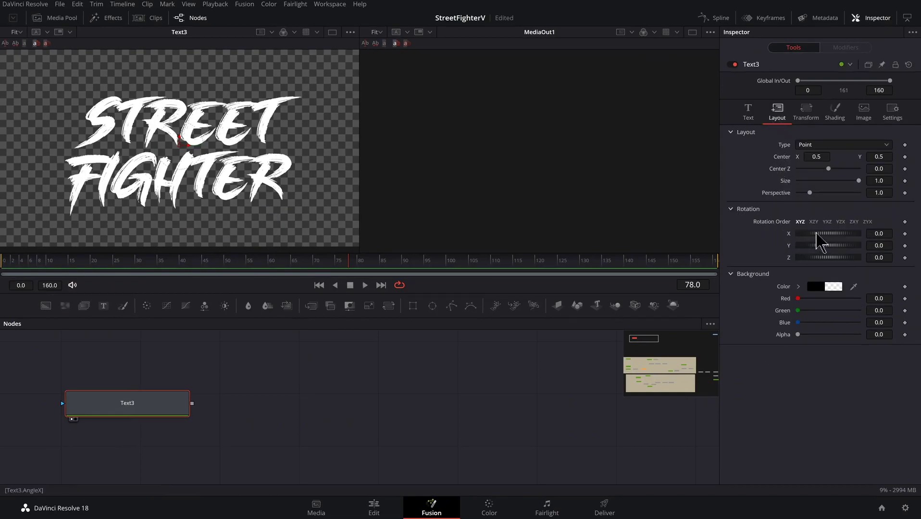
drag(816, 233, 833, 260)
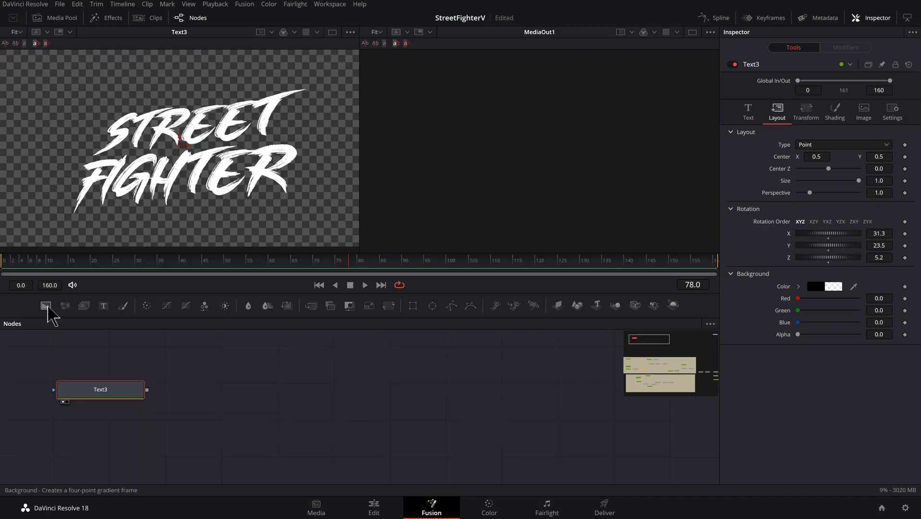
- Add a background node below the text node, show it in the second viewer, and make it a radial gradient
drag(46, 308, 104, 455)
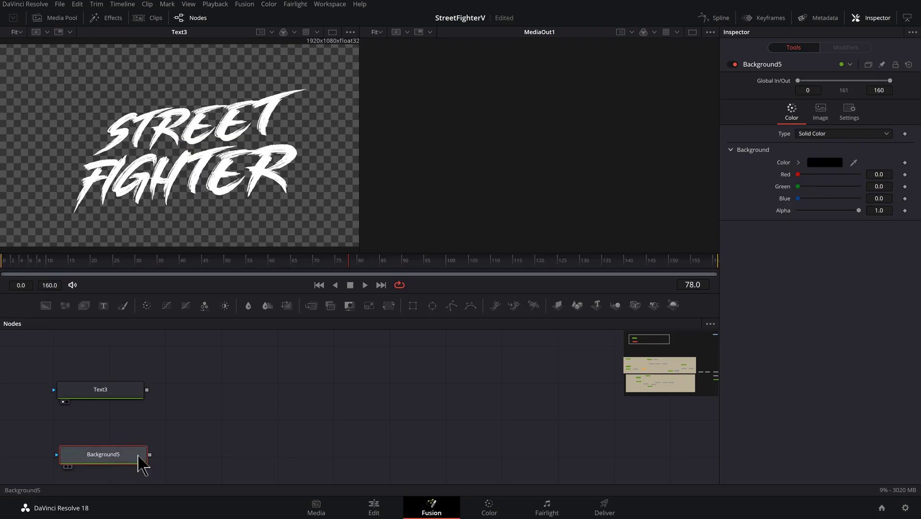
key(2)
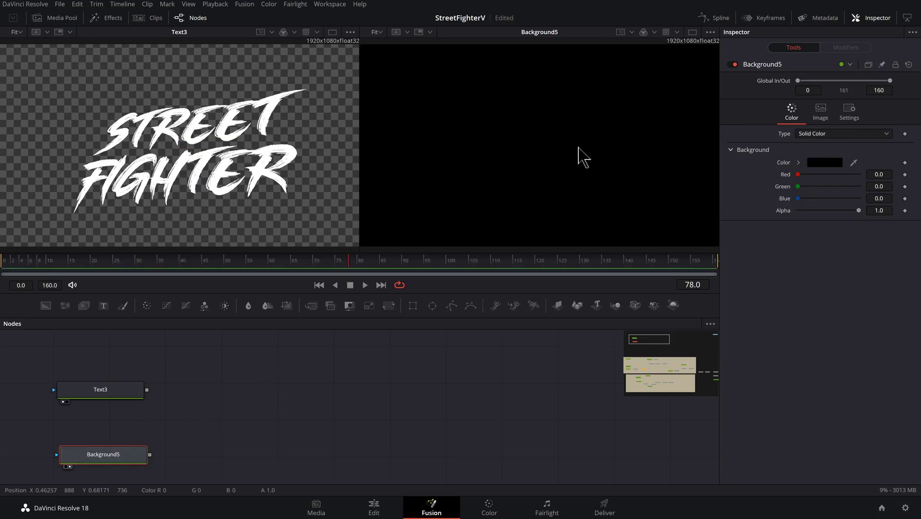
click(834, 134)
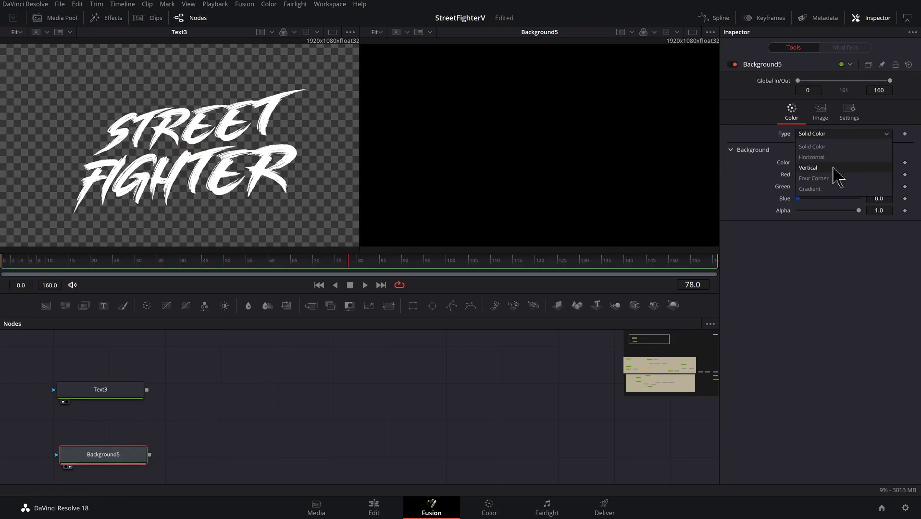
click(826, 188)
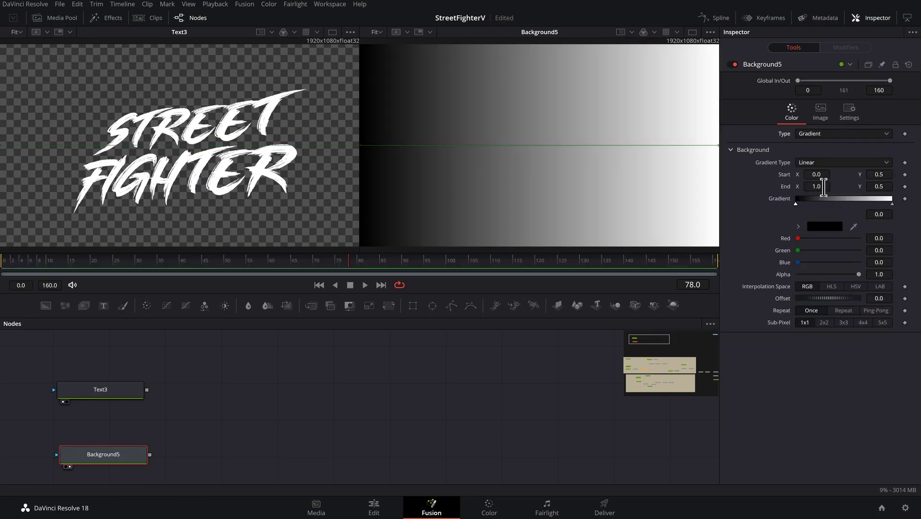
click(826, 164)
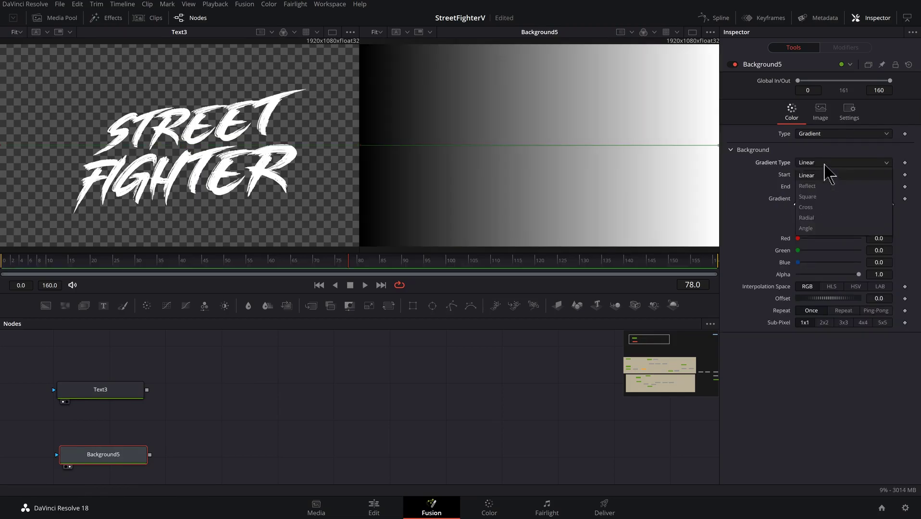
click(826, 217)
- Position the radial gradient's start at about 0.484, 0.678 and its end at about 0.408, 0.137
scroll(599, 163, down, 2)
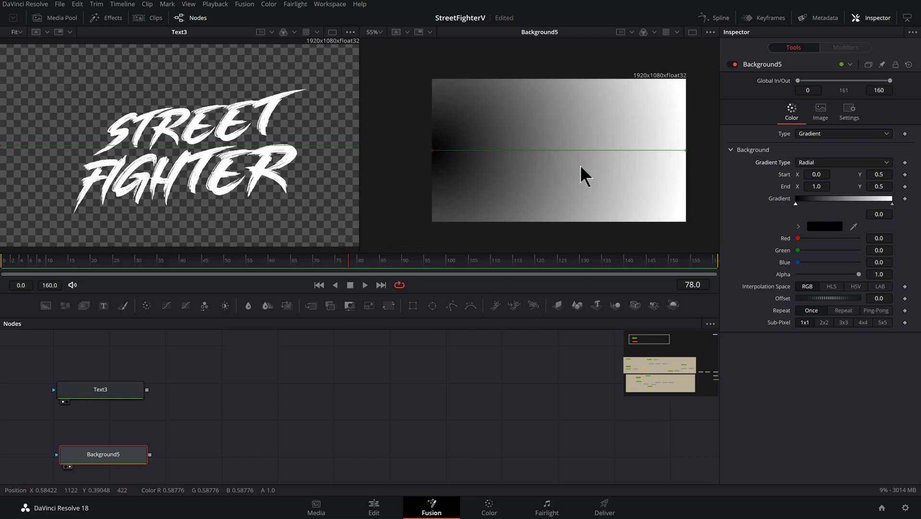
drag(572, 168, 552, 169)
drag(413, 150, 531, 124)
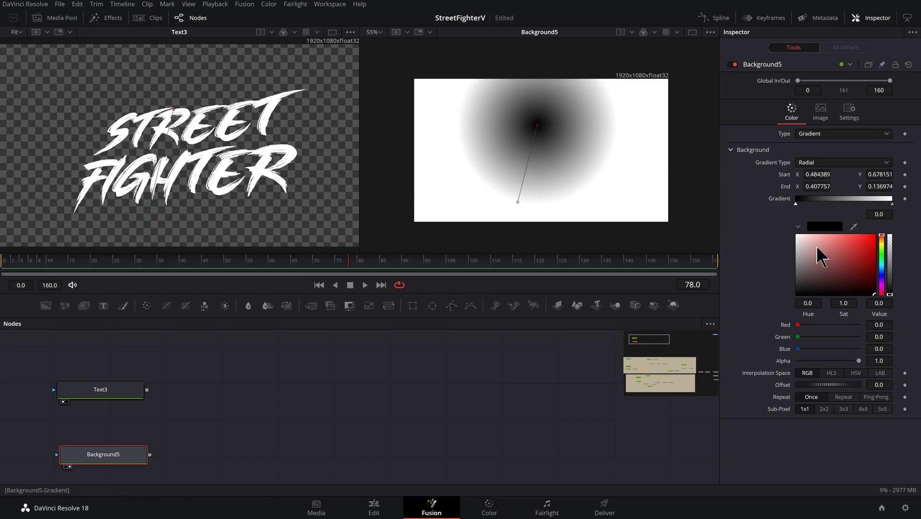
- Colour the gradient from white through orange at about 0.478 to pure red at the end
drag(822, 259, 796, 235)
click(840, 198)
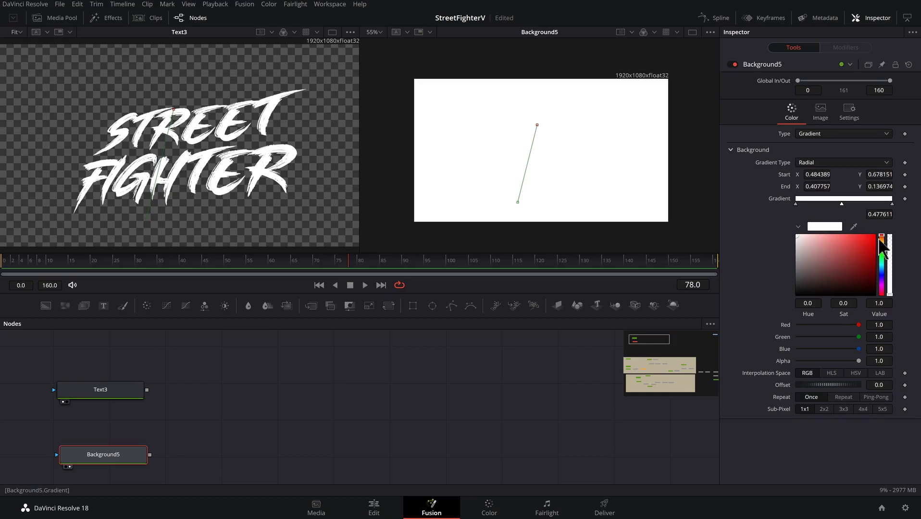
drag(883, 237, 883, 241)
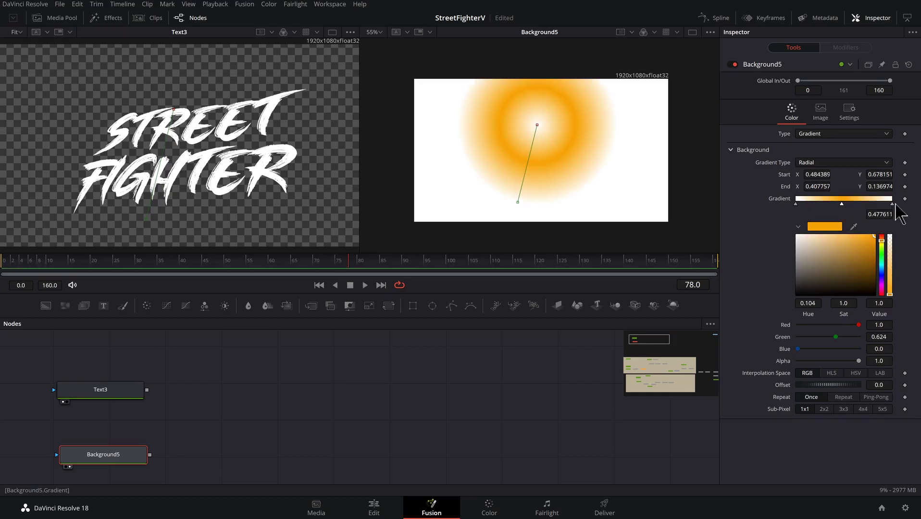
click(892, 203)
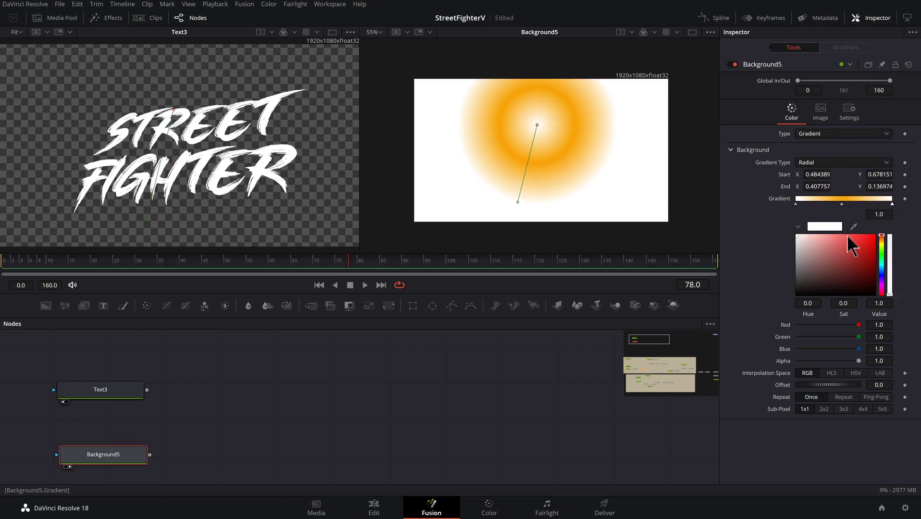
drag(848, 236, 880, 228)
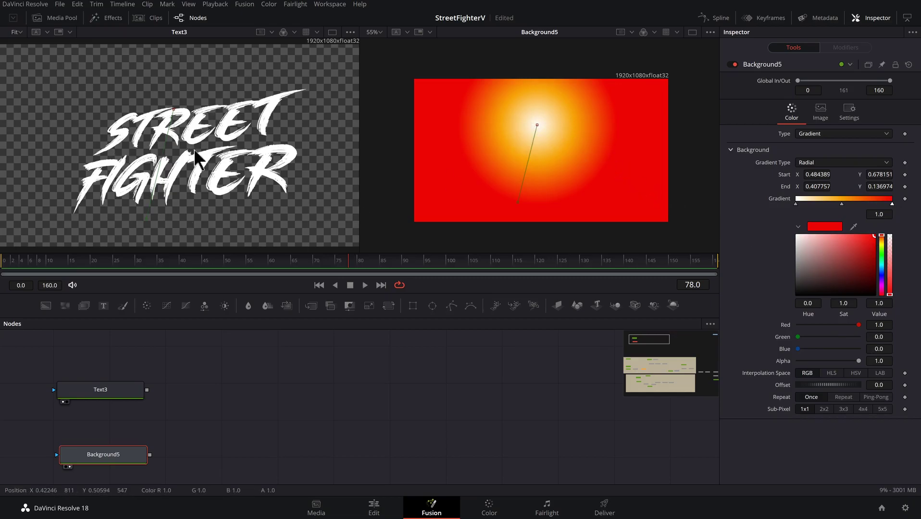
- Merge the text node over the gradient background, with the text as foreground, and show the merge in the second viewer
drag(147, 390, 153, 457)
drag(210, 462, 240, 430)
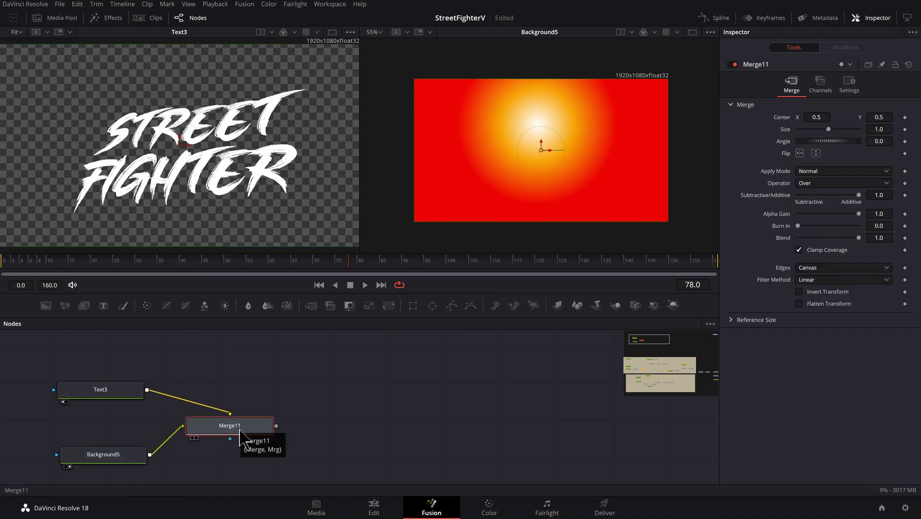
key(2)
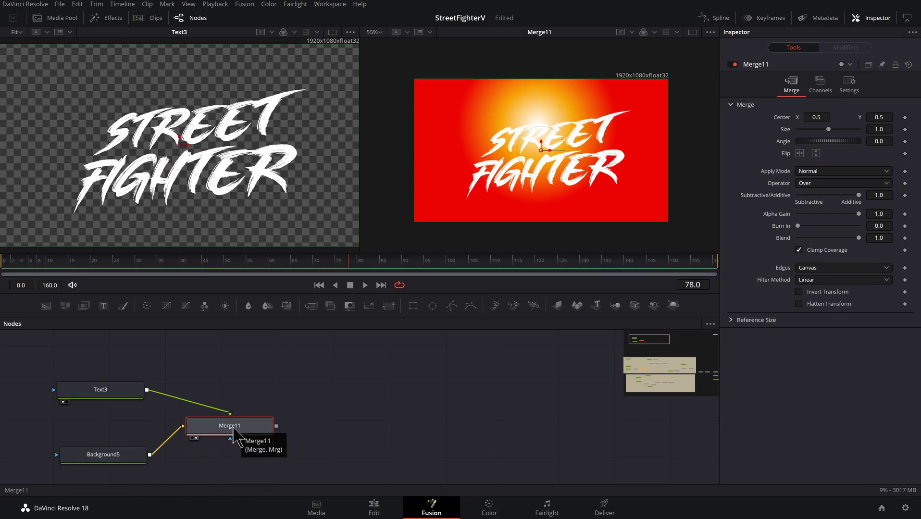
key(ctrl+t)
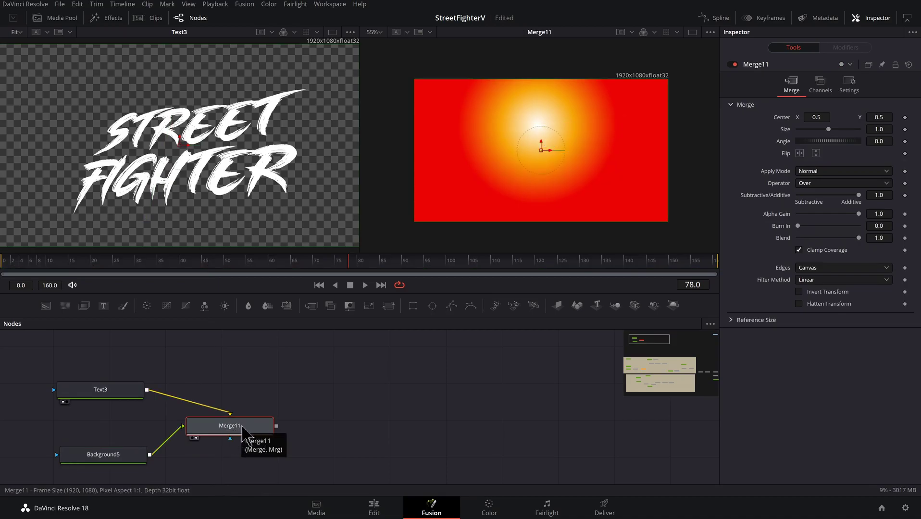
key(ctrl+t)
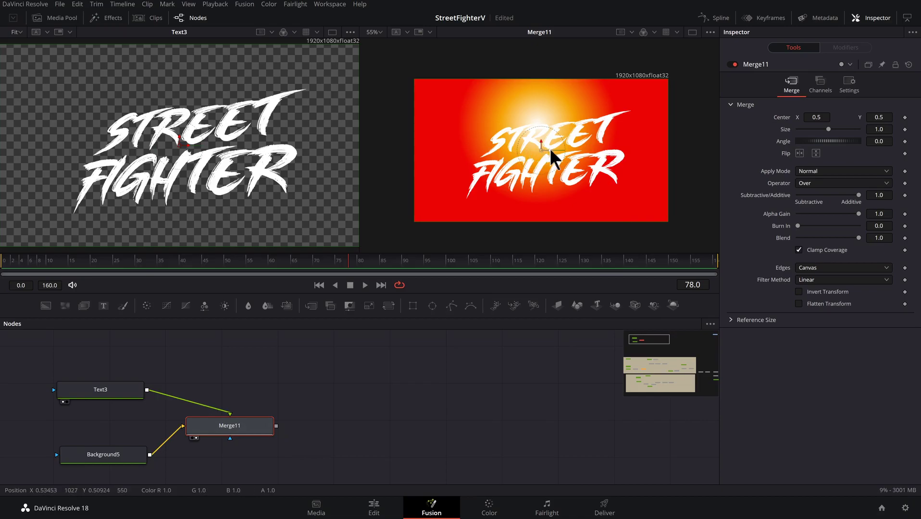
- Shift the whole title slightly left and up within the frame
click(188, 147)
drag(189, 146, 161, 139)
key(ctrl+z)
- Set the merge node's operator to Mask so the gradient fills only the lettering
click(231, 431)
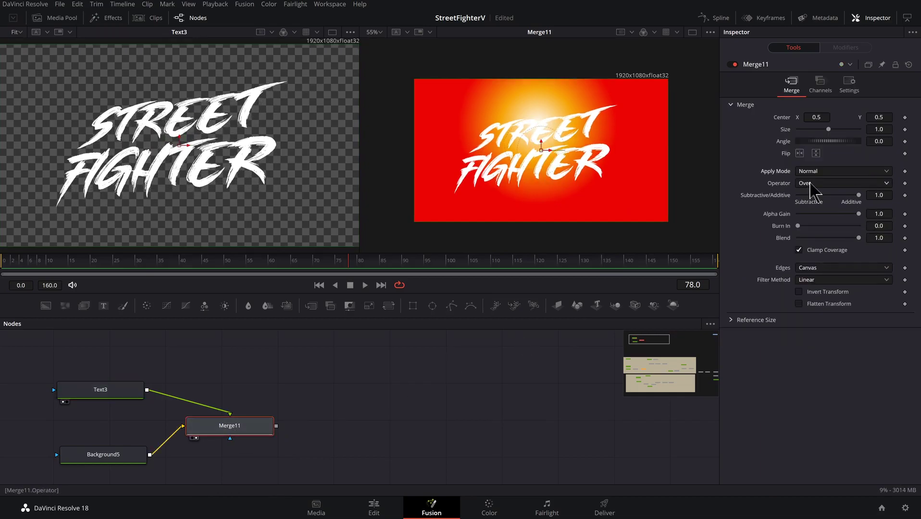
click(811, 183)
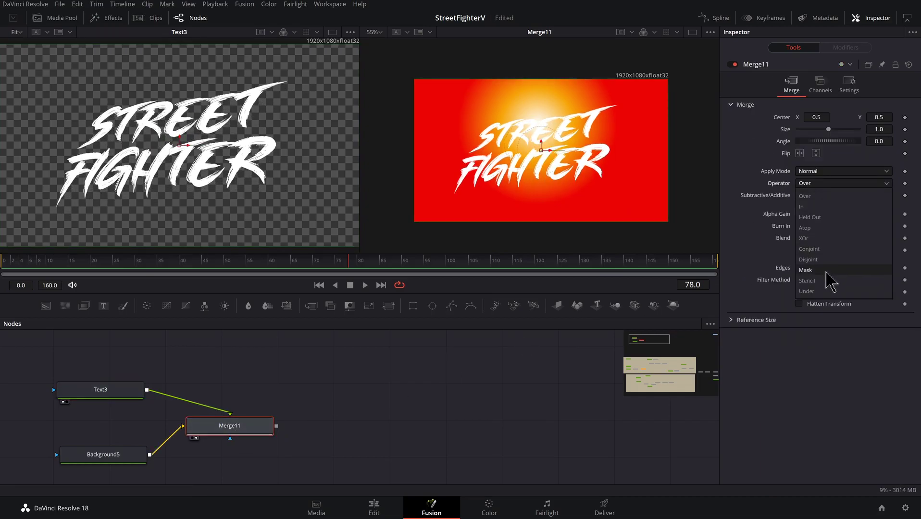
click(825, 271)
- Fine-tune the background gradient's start point, lowering its Y position to about 0.671
click(116, 454)
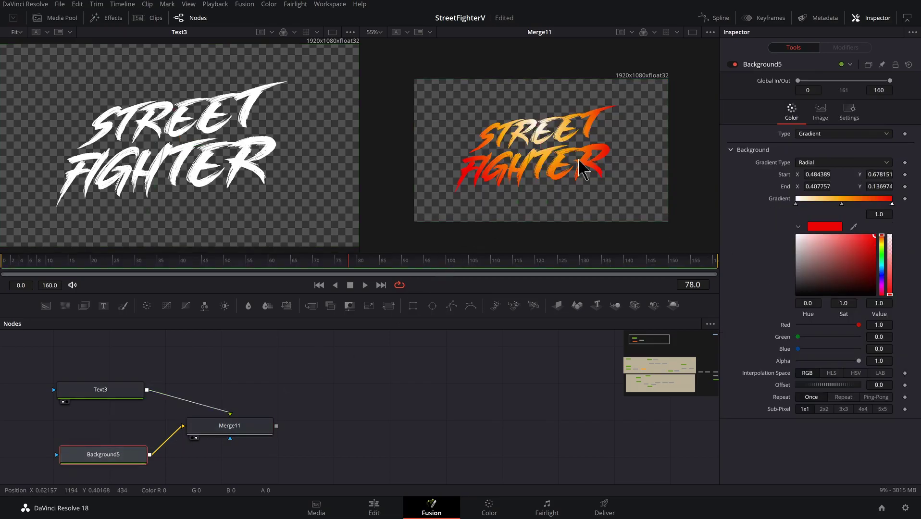
scroll(582, 168, up, 2)
mouse_move(519, 110)
mouse_down()
mouse_move(523, 103)
mouse_move(517, 113)
mouse_up()
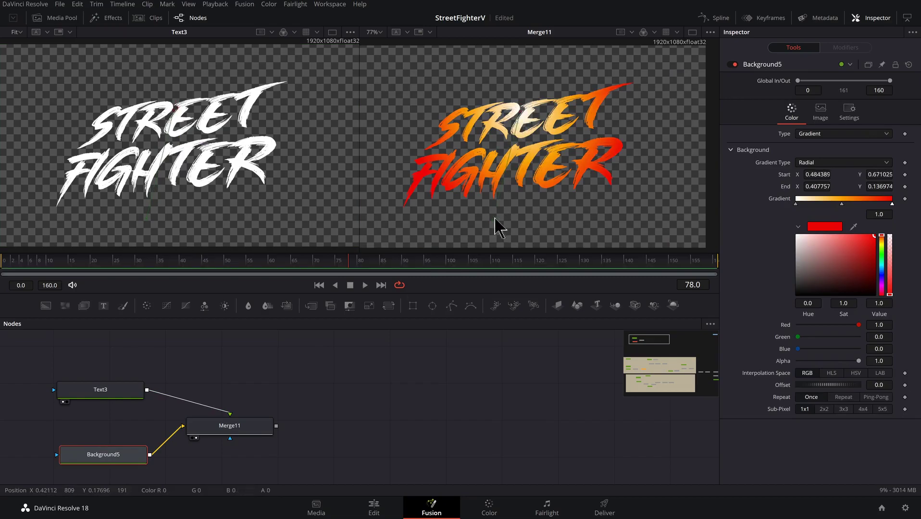
- Shift the background gradient's end point to about X 0.461 and space the merge node away from the text and background nodes
drag(494, 220, 509, 223)
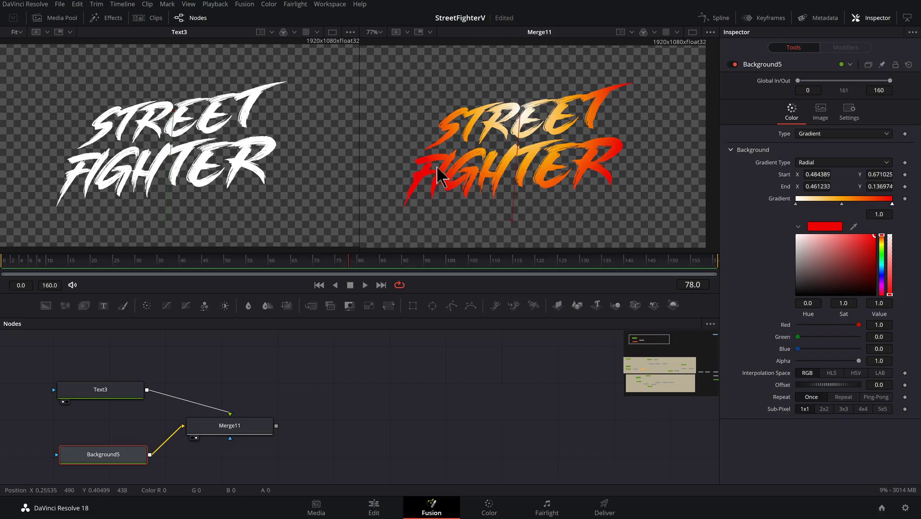
drag(199, 397, 361, 395)
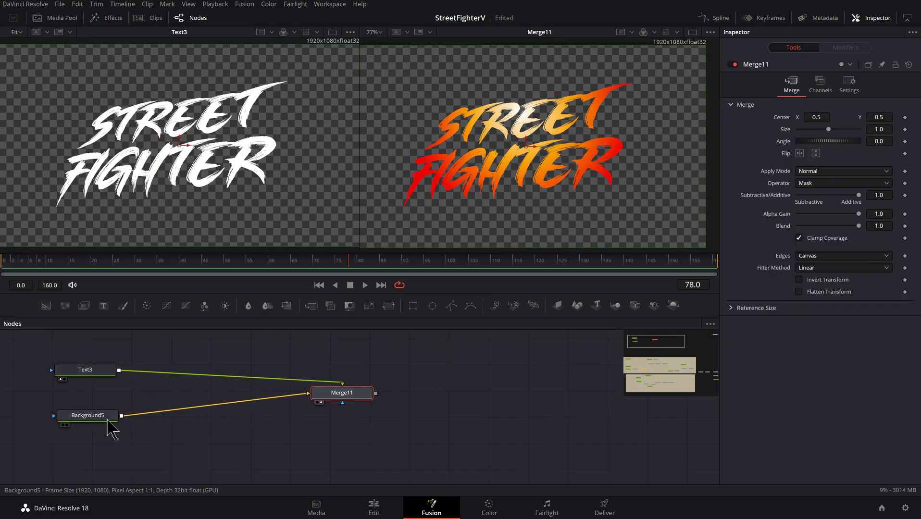
drag(97, 412, 94, 419)
click(94, 419)
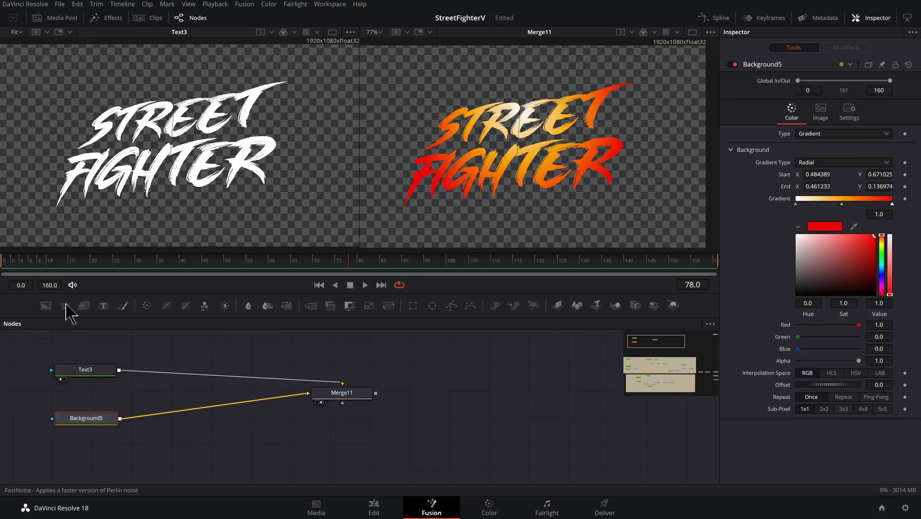
- Add a Fast Noise node and merge it as foreground over the gradient background, ahead of the mask merge
drag(65, 306, 91, 462)
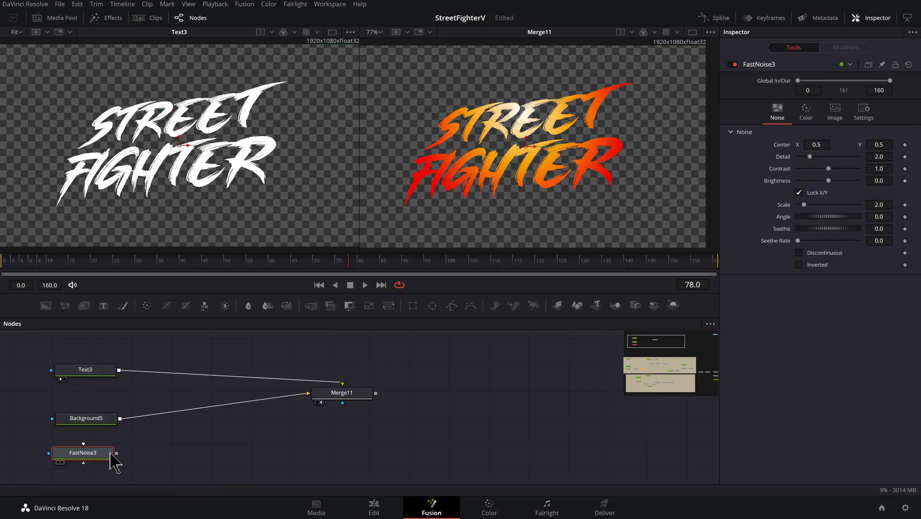
drag(93, 423, 163, 441)
click(99, 419)
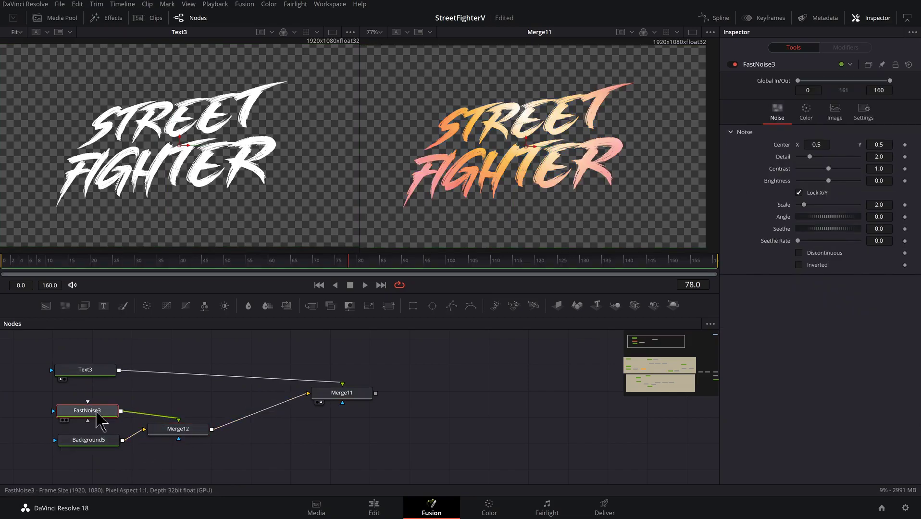
- Show the noise in the first viewer and raise its black Color 1 alpha to 1.0
key(1)
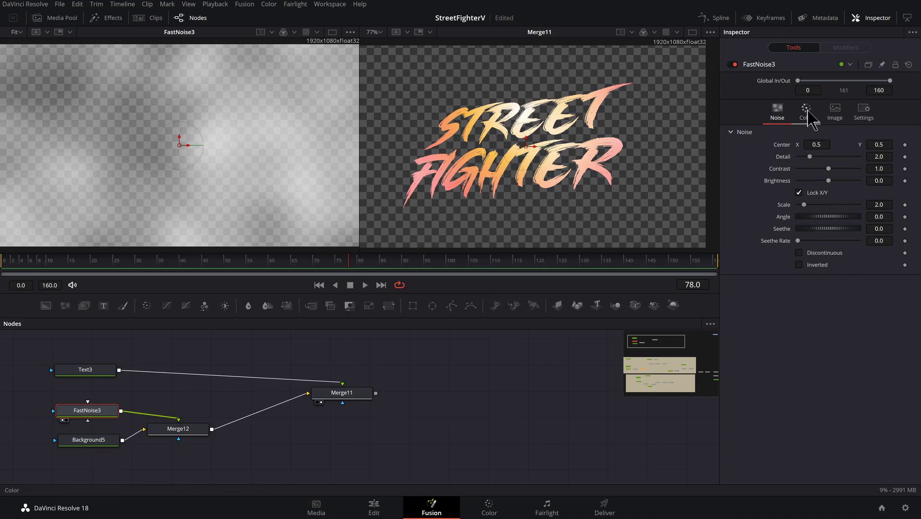
click(806, 112)
drag(798, 210, 907, 218)
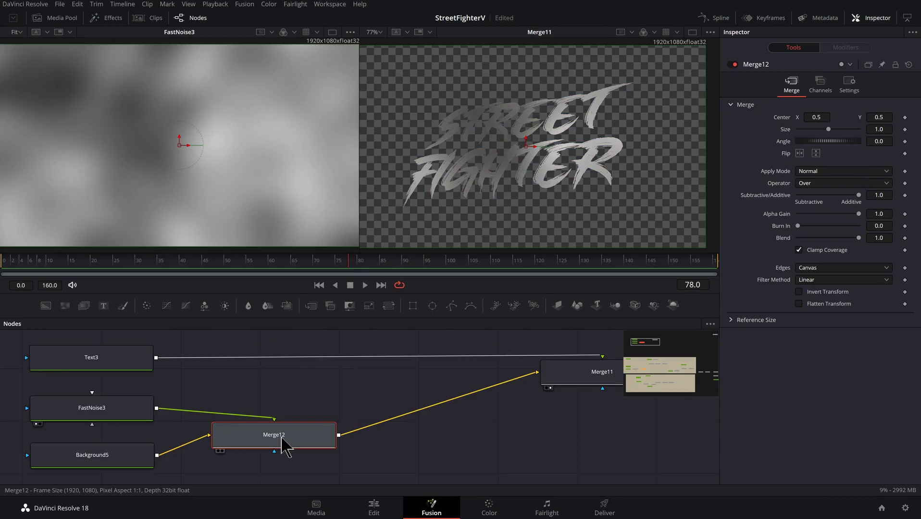
- Show the noise merge in the first viewer and set its apply mode to Overlay
key(1)
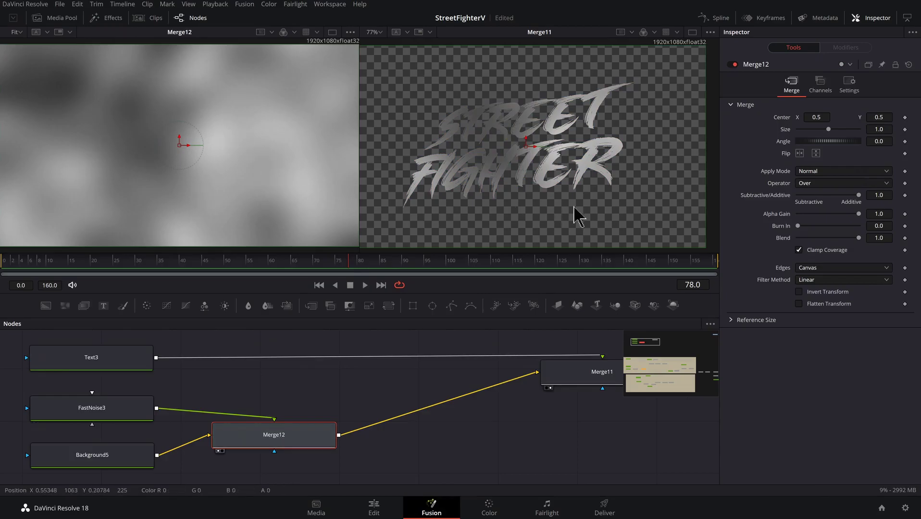
click(814, 172)
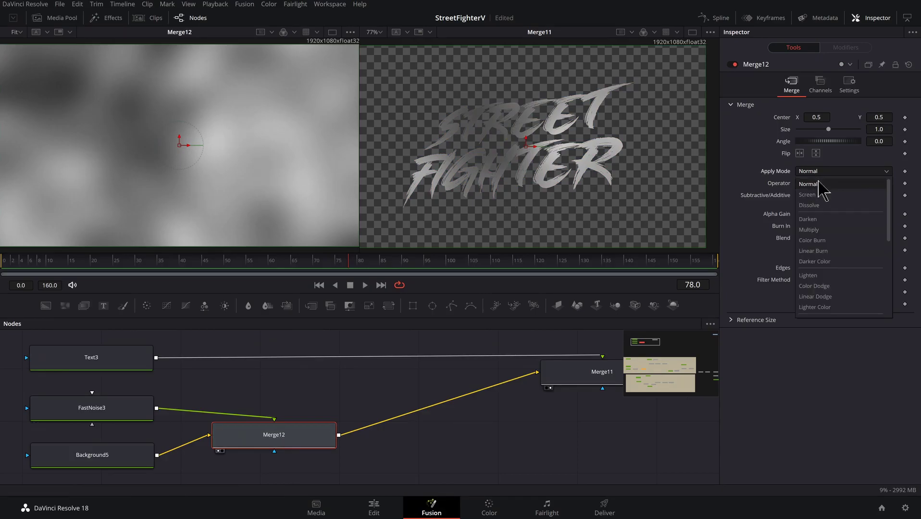
scroll(823, 247, down, 2)
click(804, 263)
- Refine the Fast Noise pattern with detail about 5.75, contrast about 3.41, brightness about -0.66 and scale 40
click(110, 417)
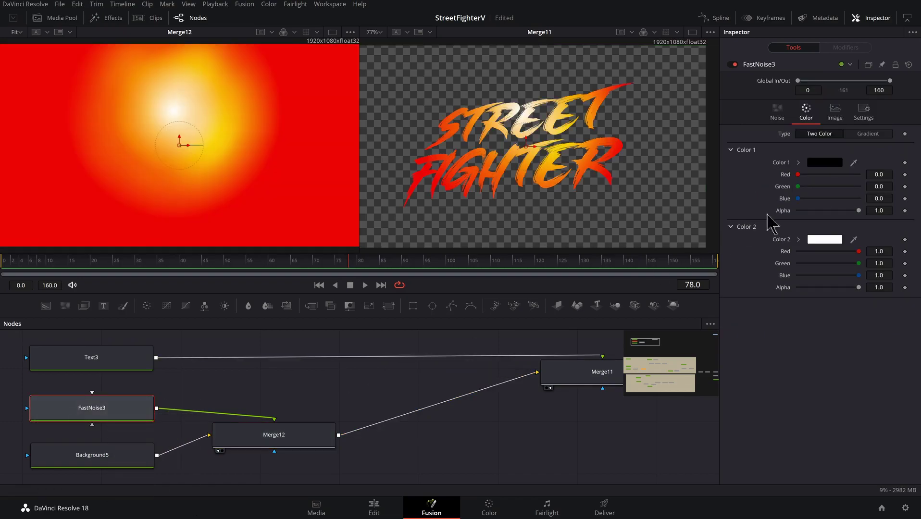
click(777, 113)
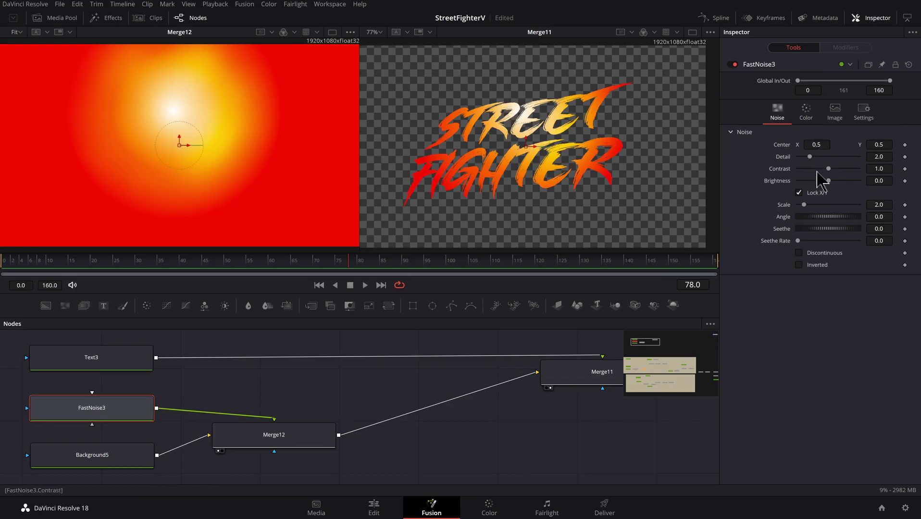
drag(806, 205, 817, 206)
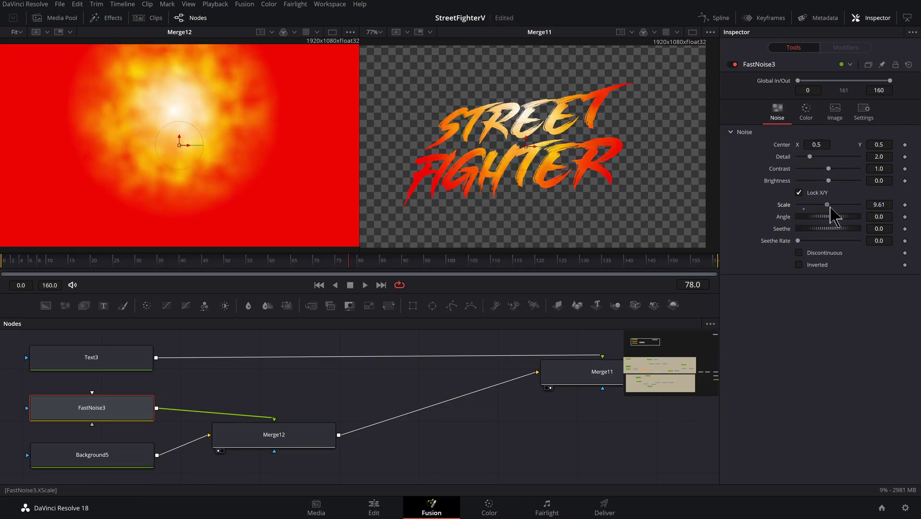
drag(832, 208, 863, 208)
drag(809, 157, 847, 169)
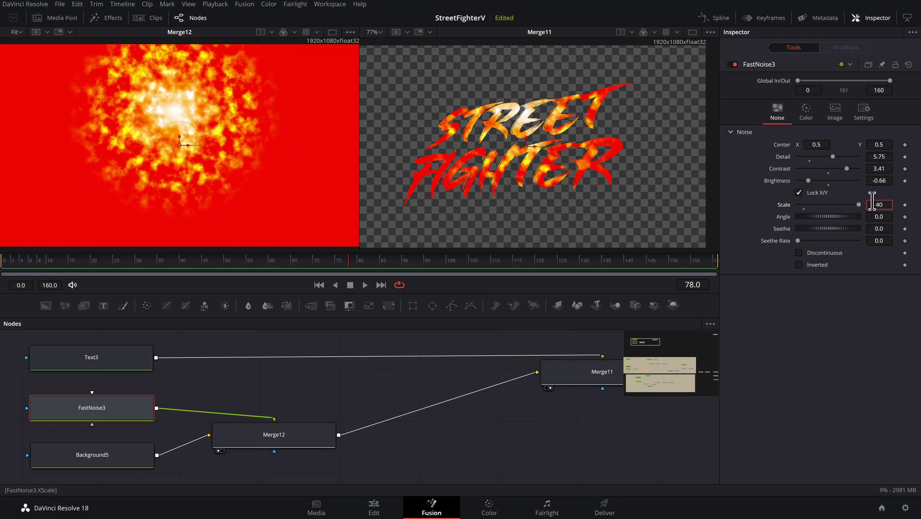
key(Tab)
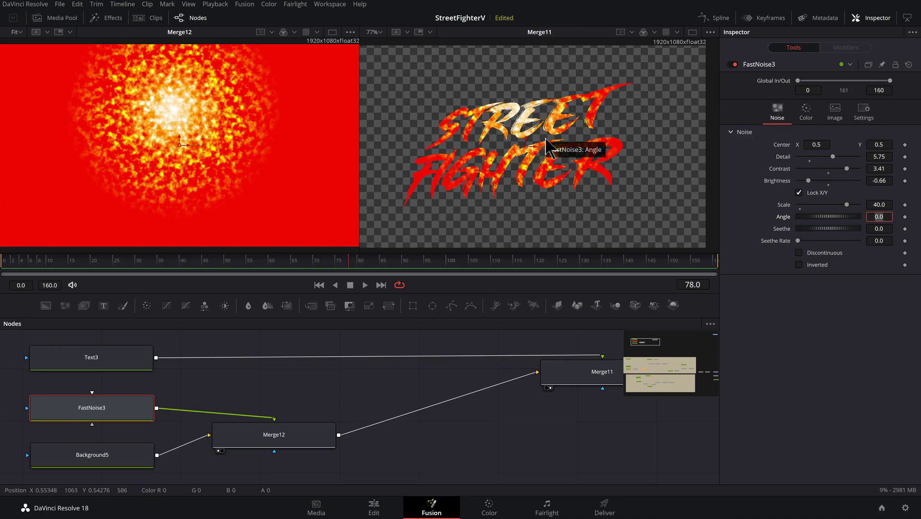
- Insert a Directional Blur node between the noise merge and the mask merge
click(274, 439)
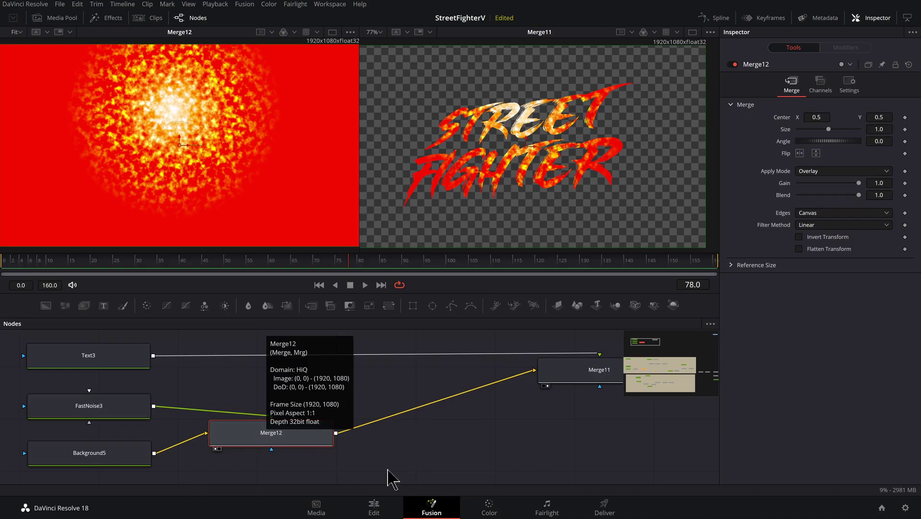
key(shift+space)
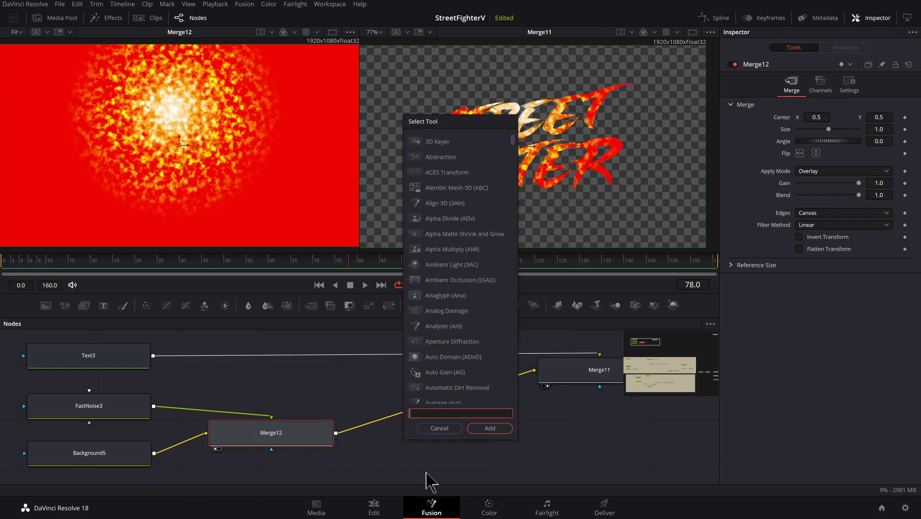
text(direc)
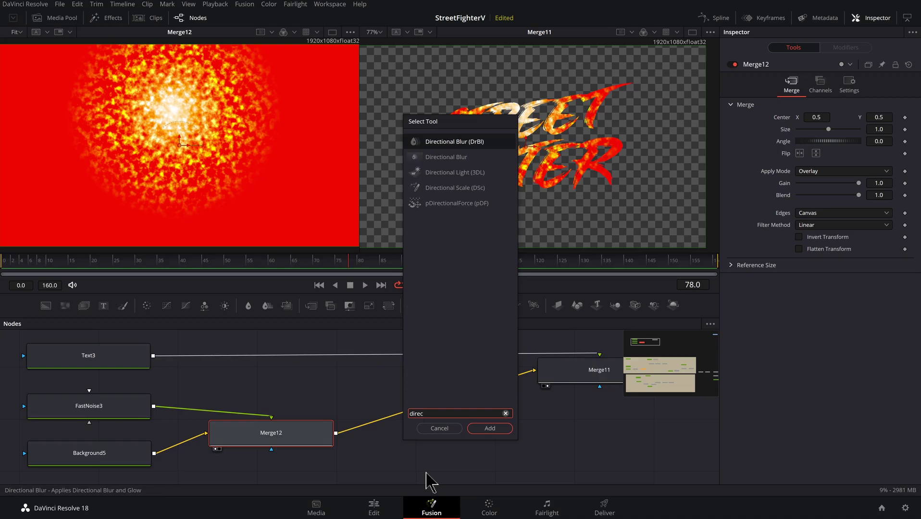
key(Return)
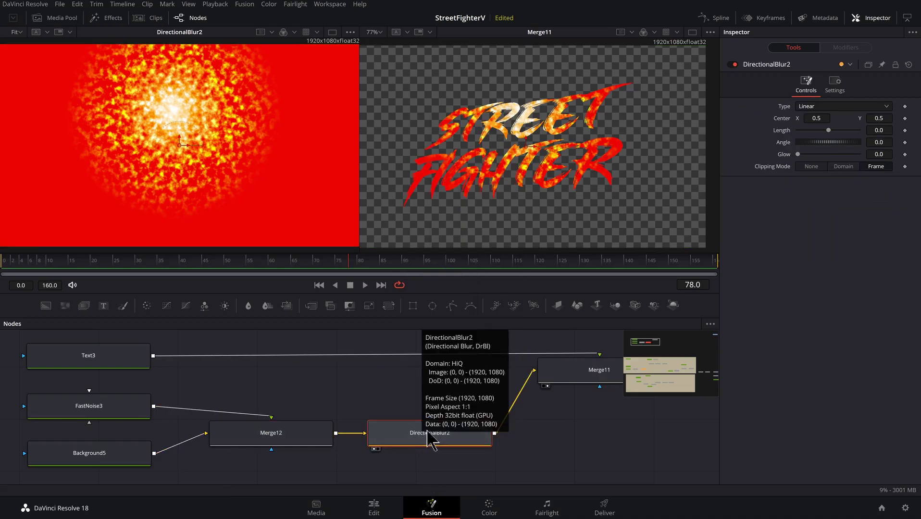
- Set the directional blur's type to Zoom and its length to 0.5
click(831, 106)
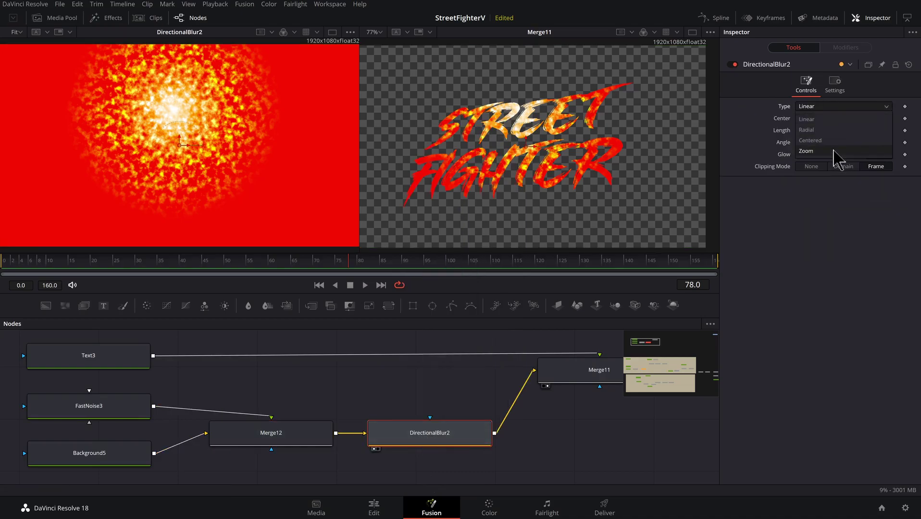
click(835, 151)
drag(830, 132, 882, 137)
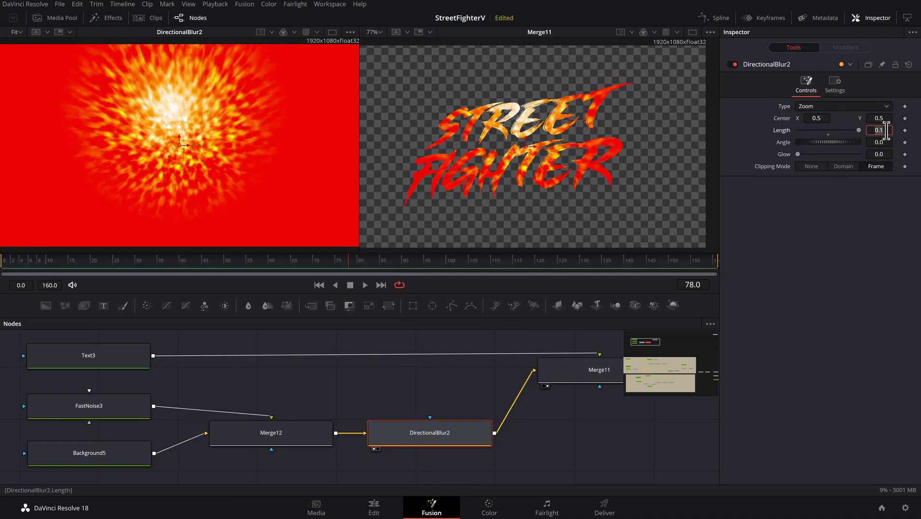
key(Tab)
- Centre the zoom blur on the gradient's white hot spot at about X 0.489, Y 0.688, and check the rays on the lettering
drag(816, 119, 796, 119)
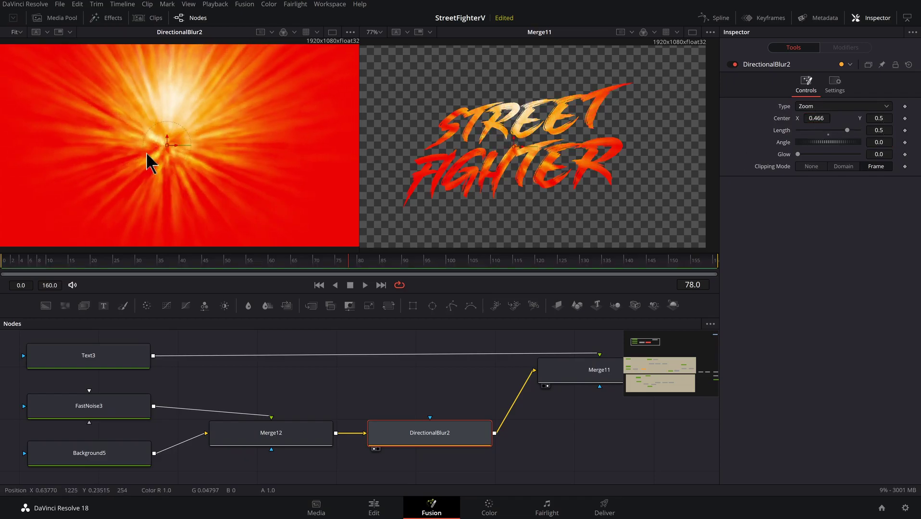
drag(164, 144, 181, 107)
scroll(494, 158, up, 5)
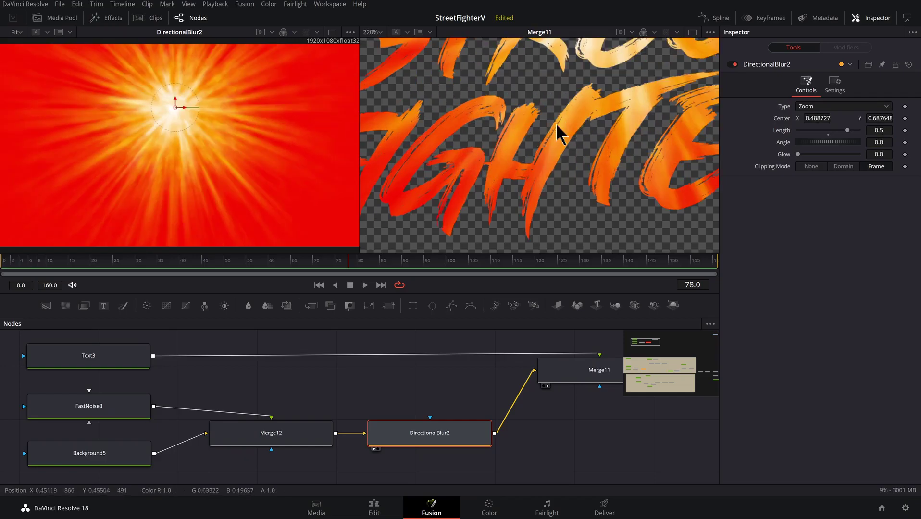
drag(533, 141, 568, 235)
scroll(523, 152, down, 5)
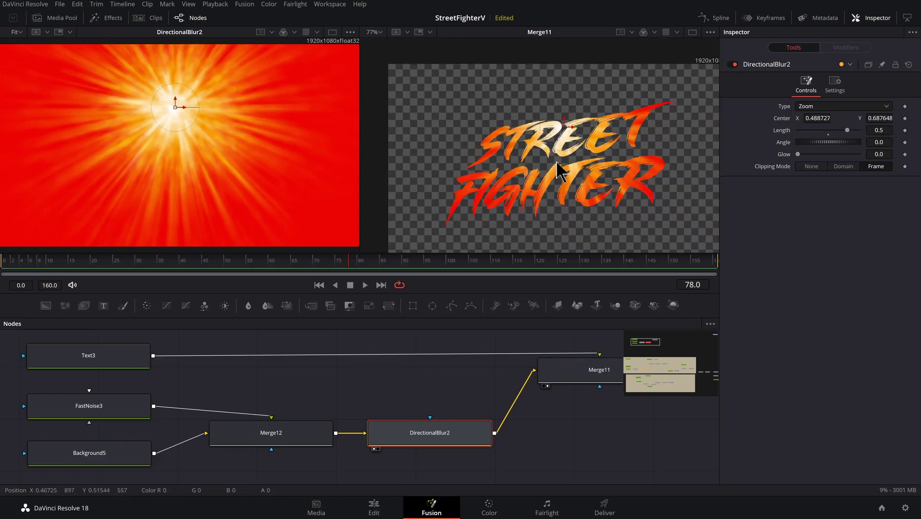
drag(555, 162, 538, 136)
scroll(545, 152, up, 2)
- Soften the Fast Noise to contrast about 2.71 and detail about 4.17, and set its scale to 60
click(118, 415)
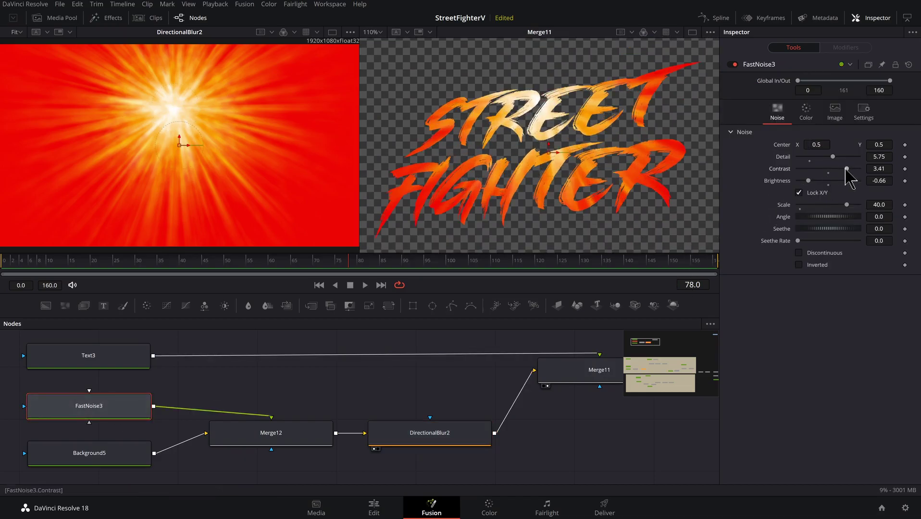
mouse_move(846, 168)
mouse_down()
mouse_move(830, 169)
mouse_move(841, 169)
mouse_up()
drag(847, 205, 858, 205)
mouse_move(834, 158)
mouse_down()
mouse_move(787, 163)
mouse_move(826, 169)
mouse_up()
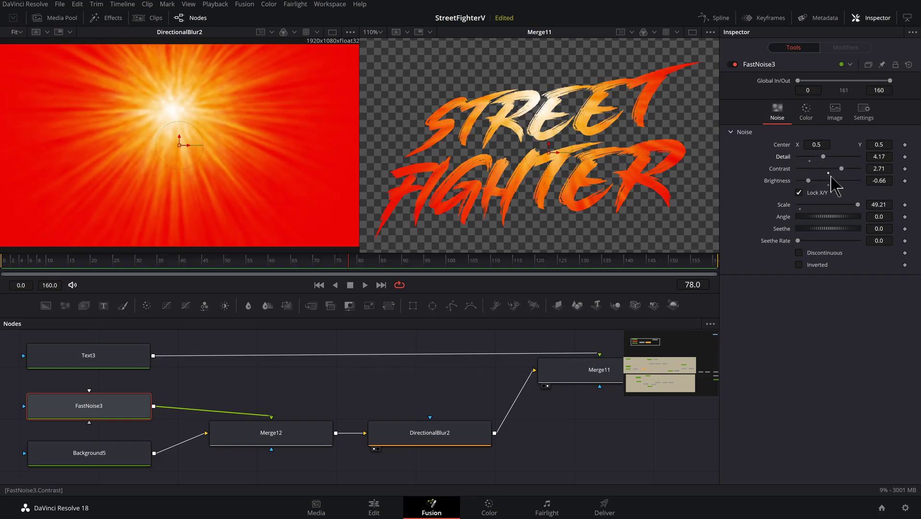
click(879, 205)
text(60)
key(Tab)
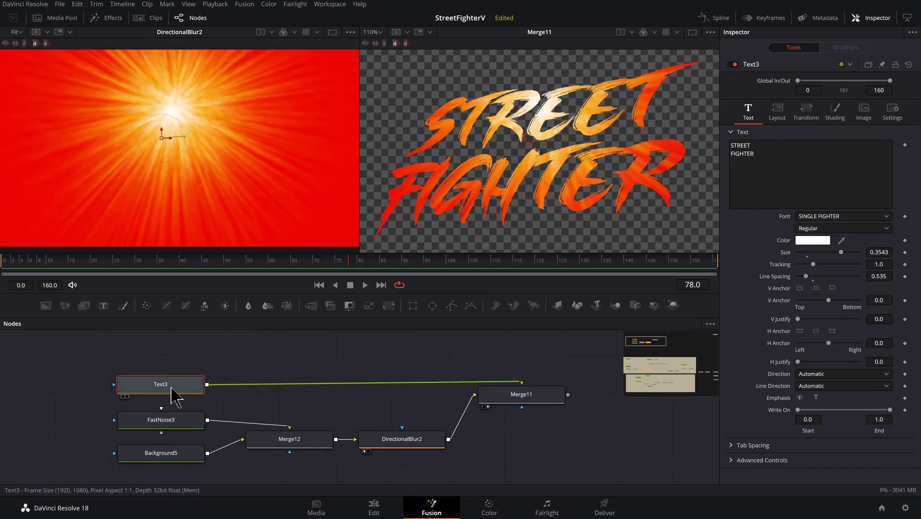
- Move the text node clear of the noise nodes and paste an instanced copy of it above the main node chain
mouse_move(173, 388)
mouse_down()
mouse_move(188, 363)
mouse_move(174, 372)
mouse_up()
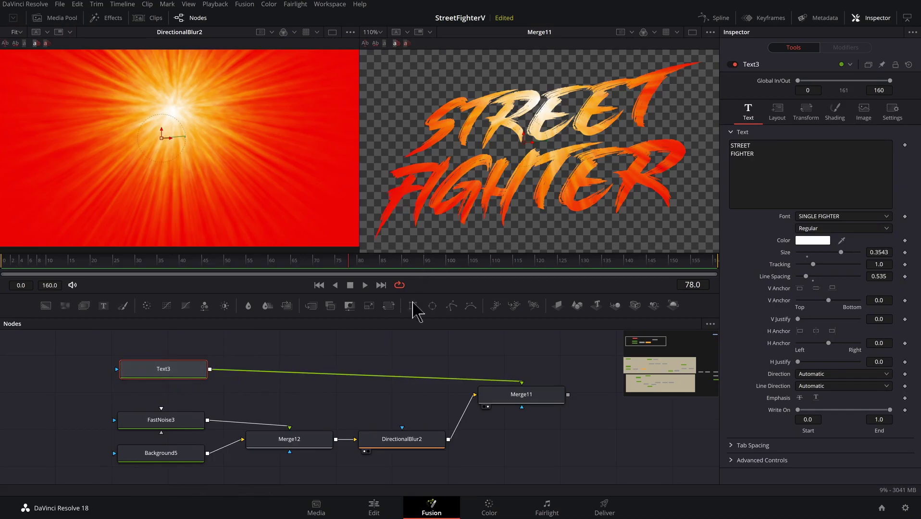
drag(165, 373, 161, 371)
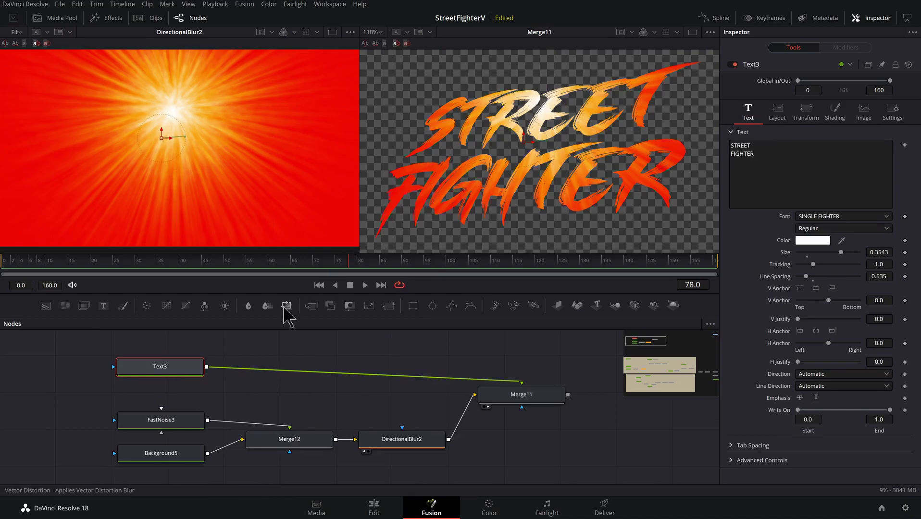
drag(191, 398, 202, 414)
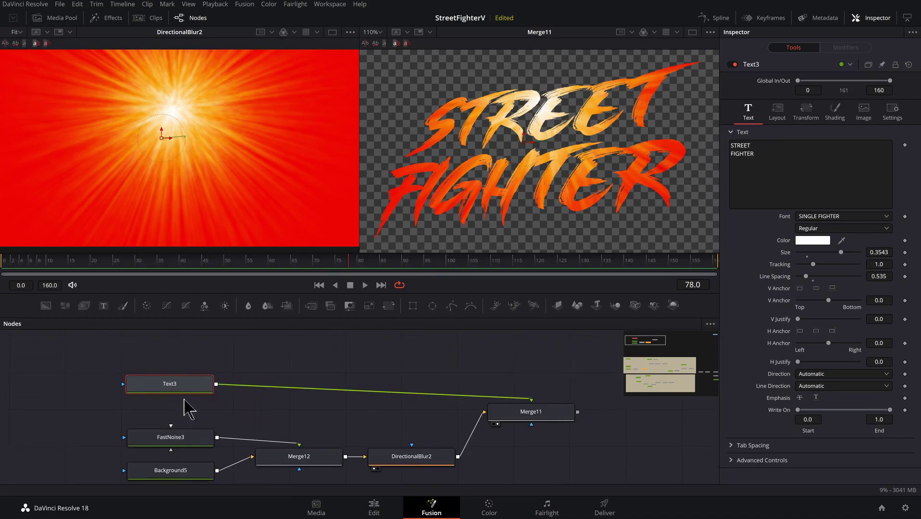
mouse_move(181, 383)
mouse_down()
mouse_move(199, 379)
mouse_move(170, 381)
mouse_up()
click(337, 358)
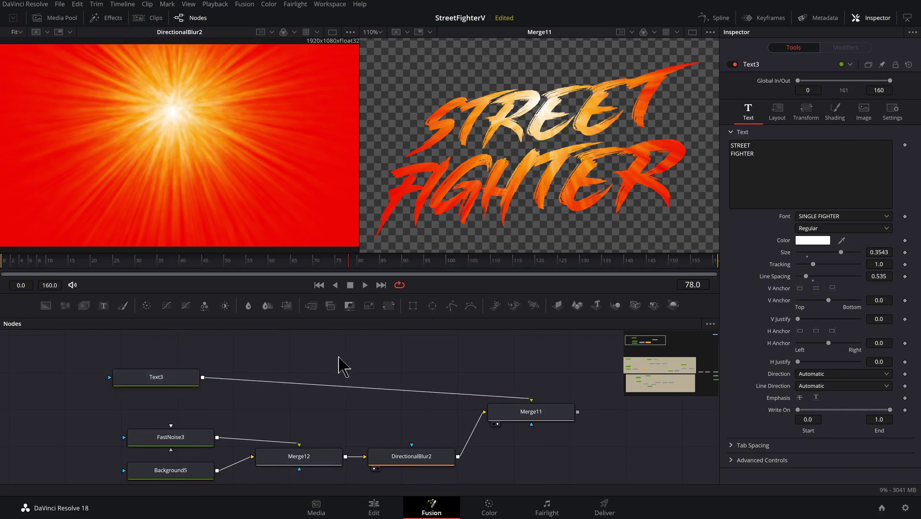
key(ctrl+shift+v)
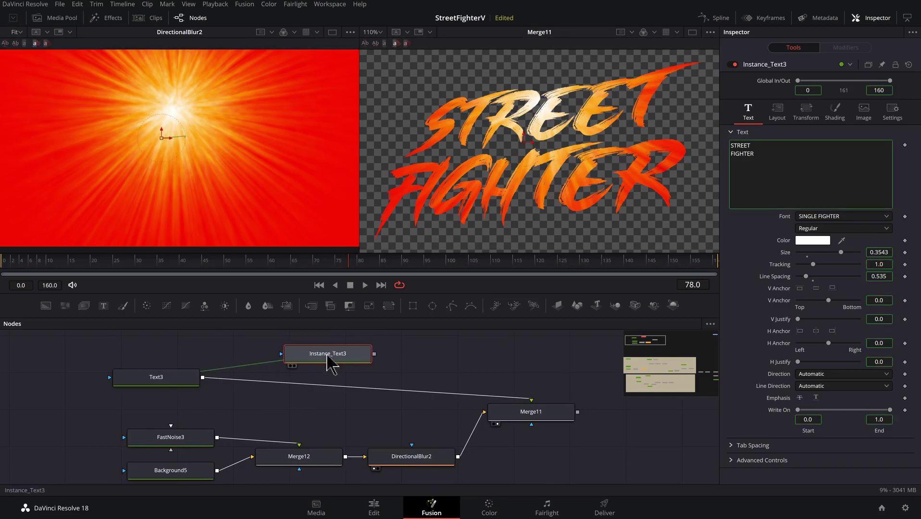
- Show the original text in the first viewer and its instance in the second, and open the instance's shading settings
click(176, 380)
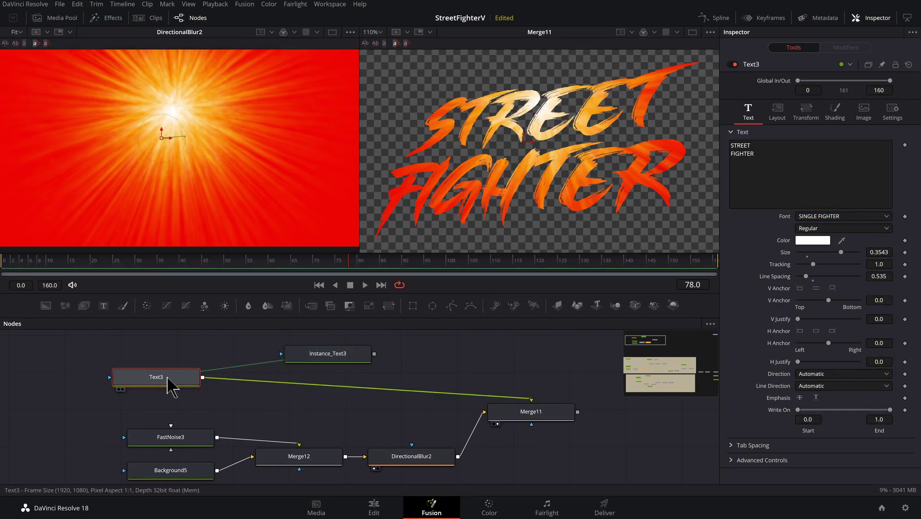
drag(173, 381, 202, 217)
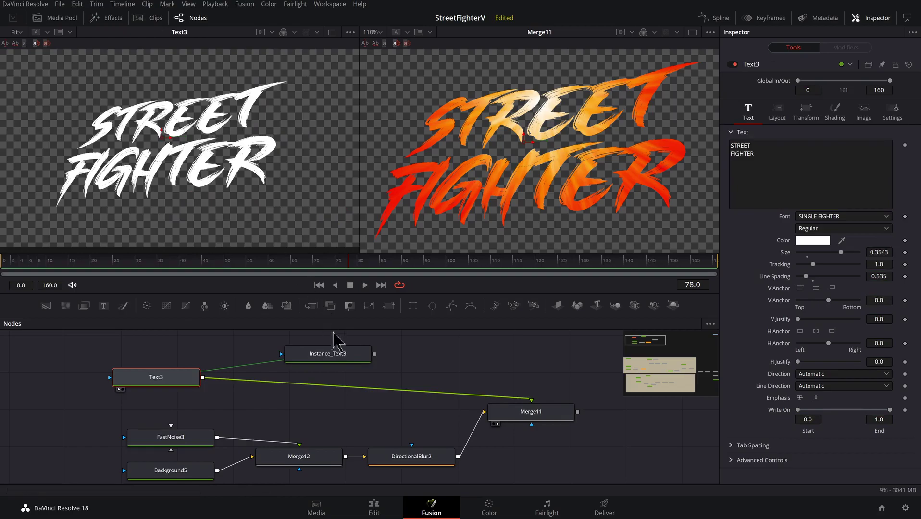
click(346, 370)
key(2)
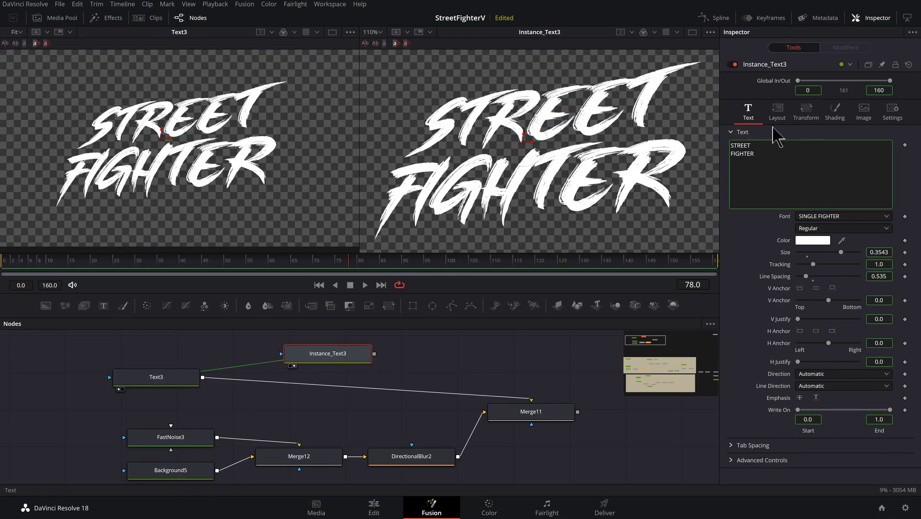
click(835, 113)
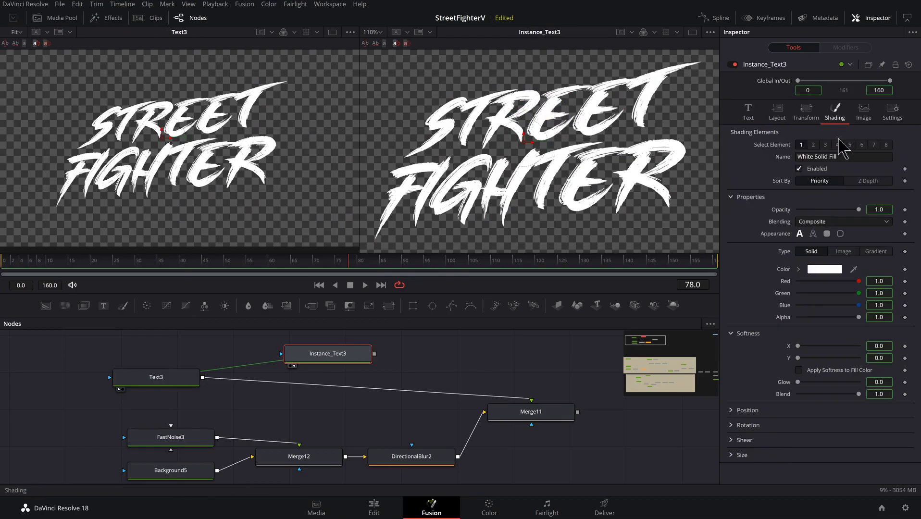
- De-instance the Enabled setting of shading element 2 on the instanced text and enable its red outline there only
click(813, 146)
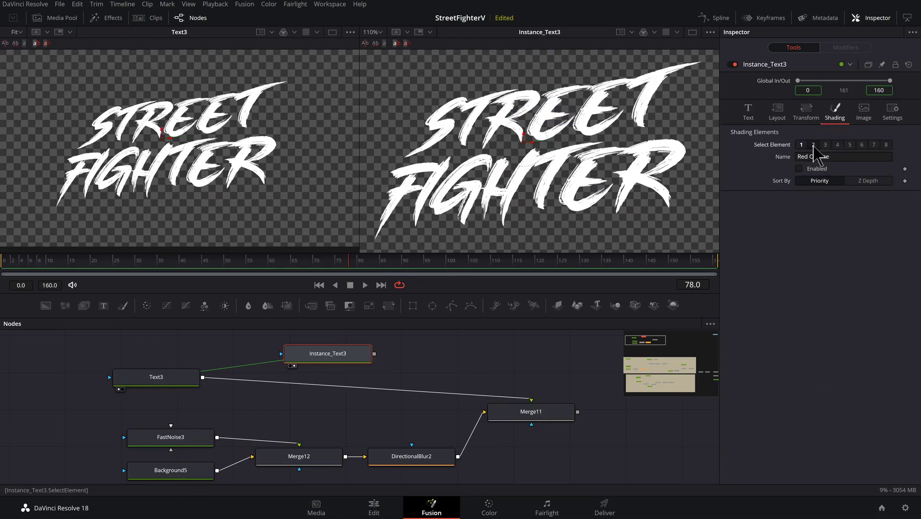
click(798, 168)
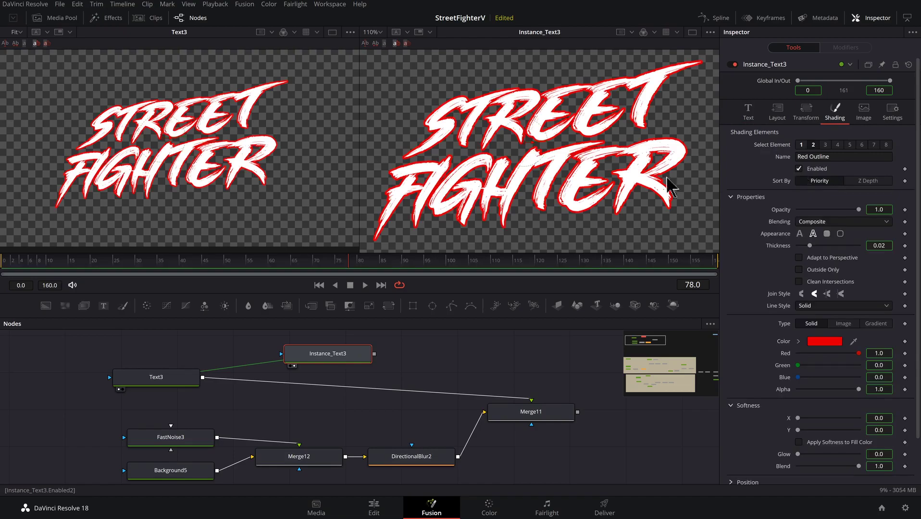
click(799, 169)
right_click(816, 169)
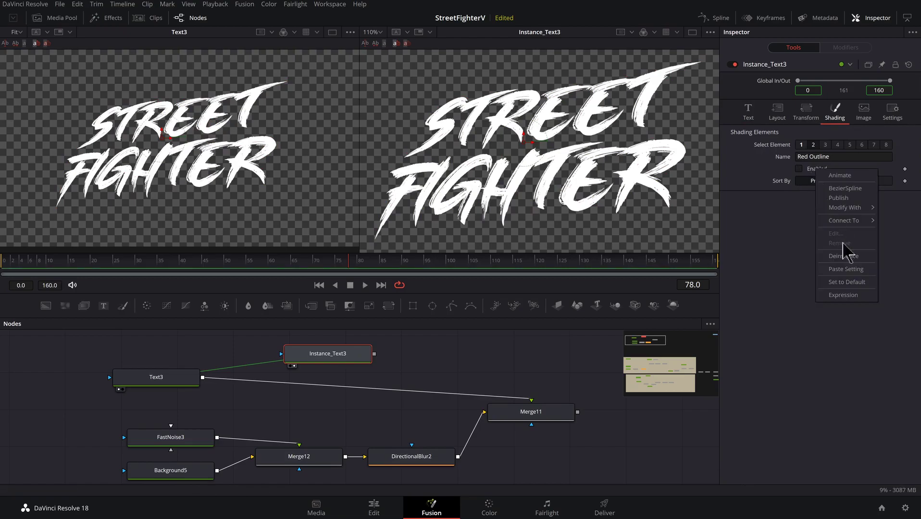
click(844, 258)
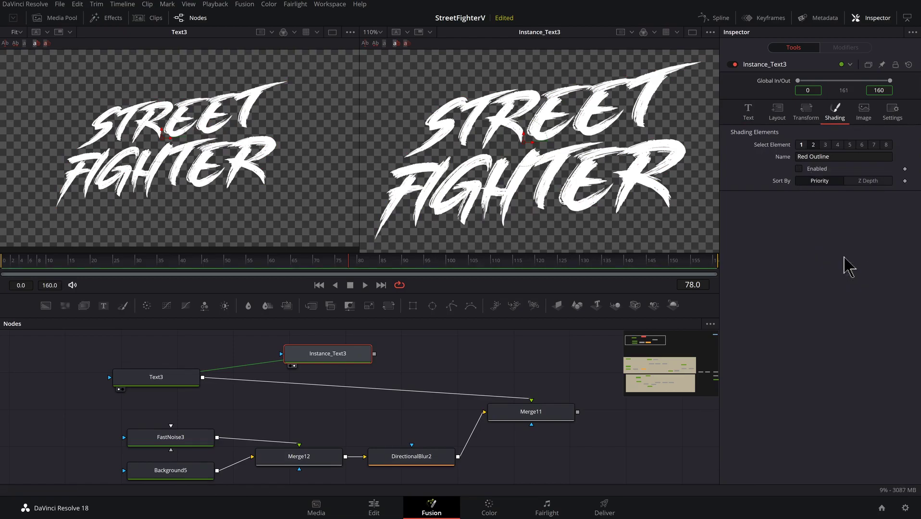
click(798, 169)
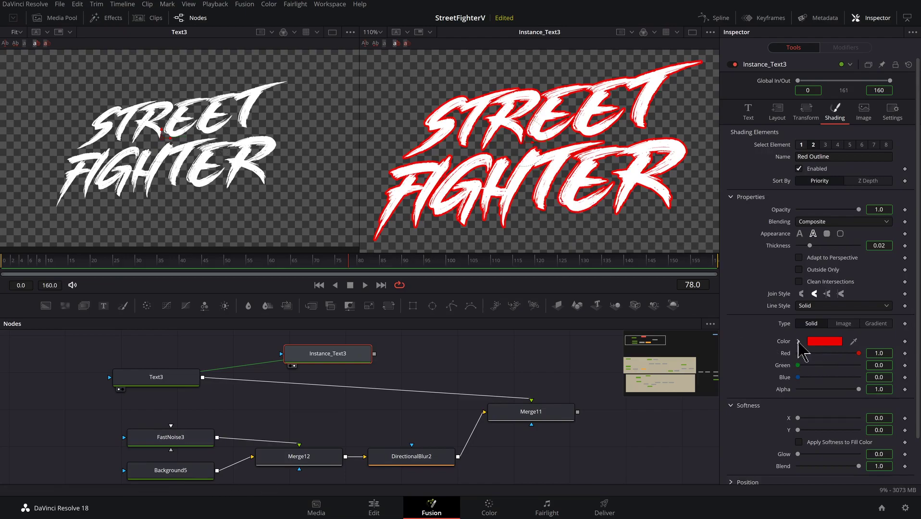
- Colour the instanced text's outline black and increase its thickness to about 0.029
click(799, 341)
drag(806, 354, 767, 432)
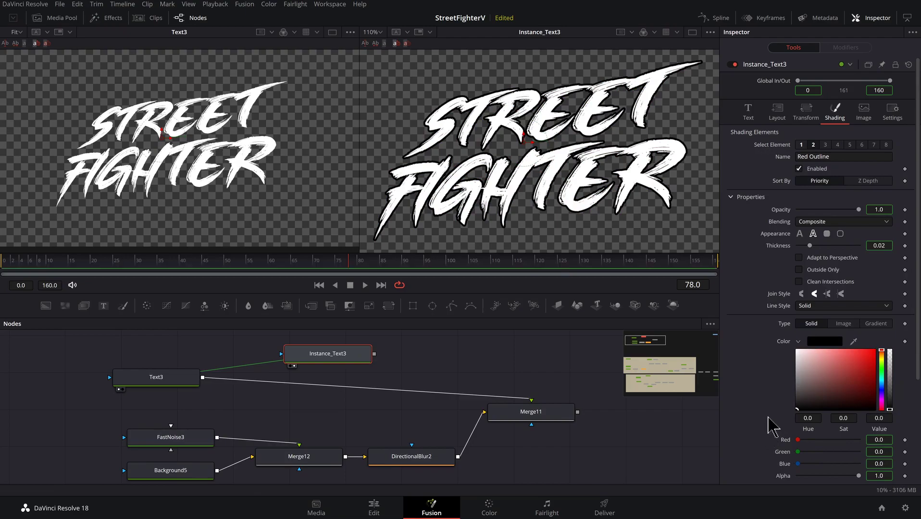
drag(810, 247, 812, 247)
- Add an Extrude node after the instanced text and show it in the second viewer
drag(298, 352, 310, 351)
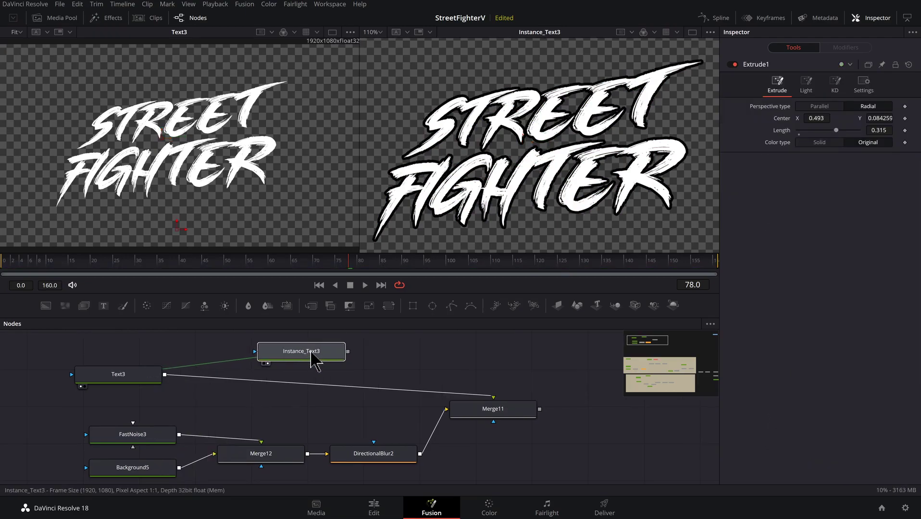
click(310, 360)
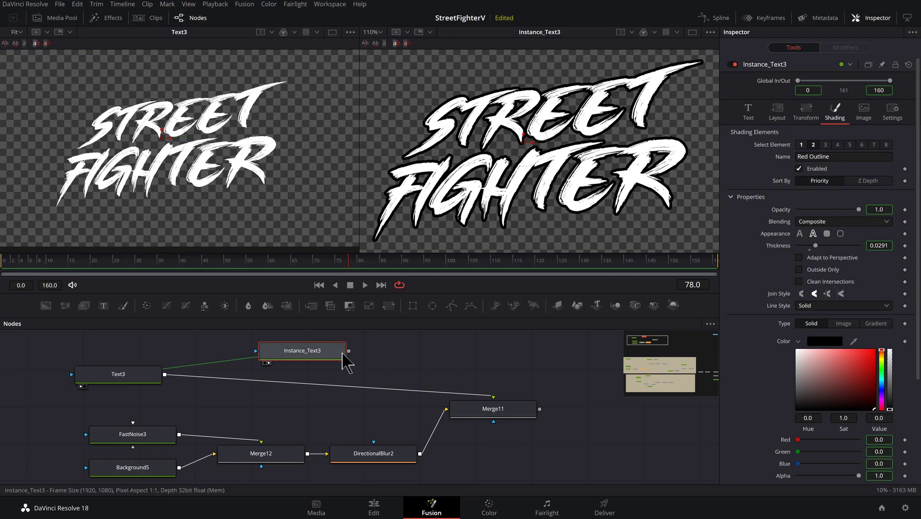
mouse_move(343, 354)
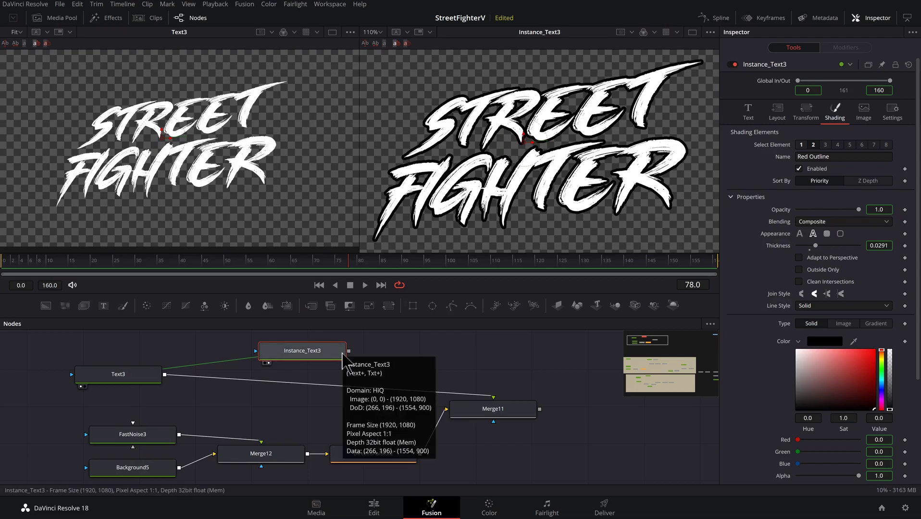
key(shift+space)
text(direcext)
key(Return)
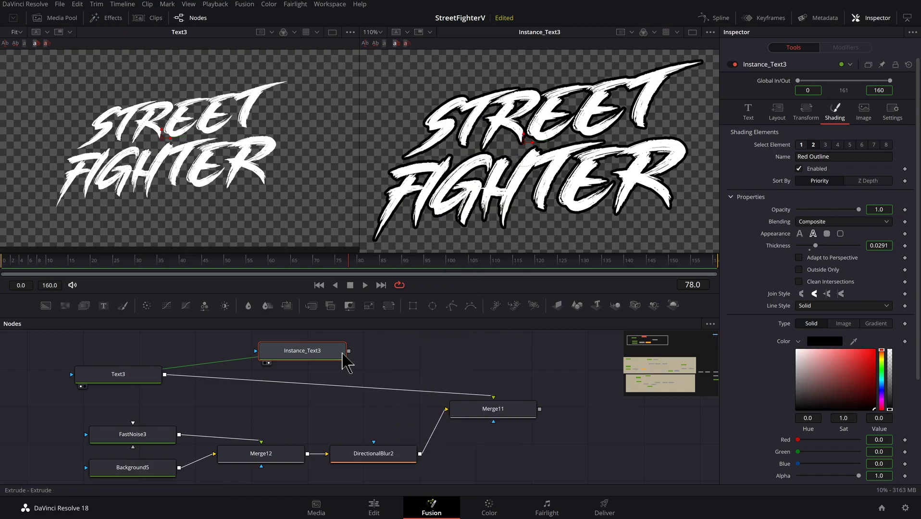
key(2)
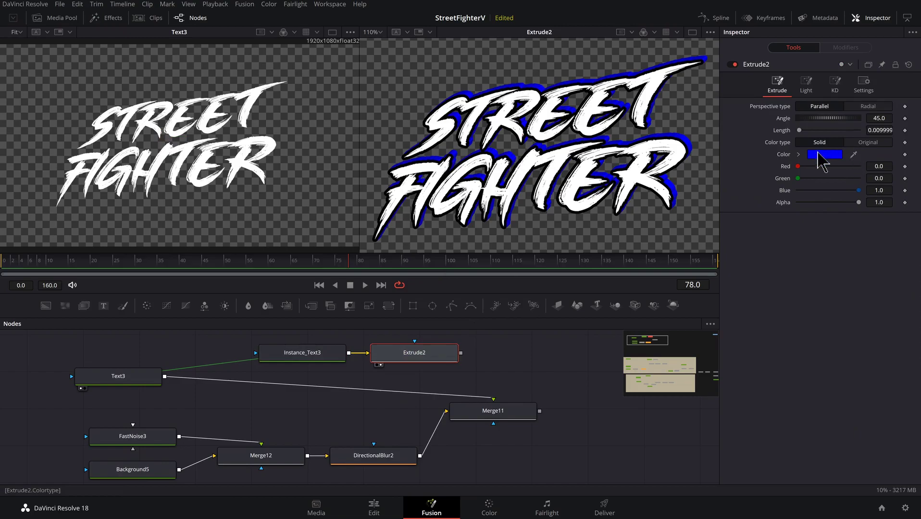
- Make the extrusion solid black and radial, with length about 0.232 and its centre below the lettering at about X 0.5, Y 0.063
click(798, 154)
click(832, 175)
drag(821, 209, 758, 270)
click(868, 106)
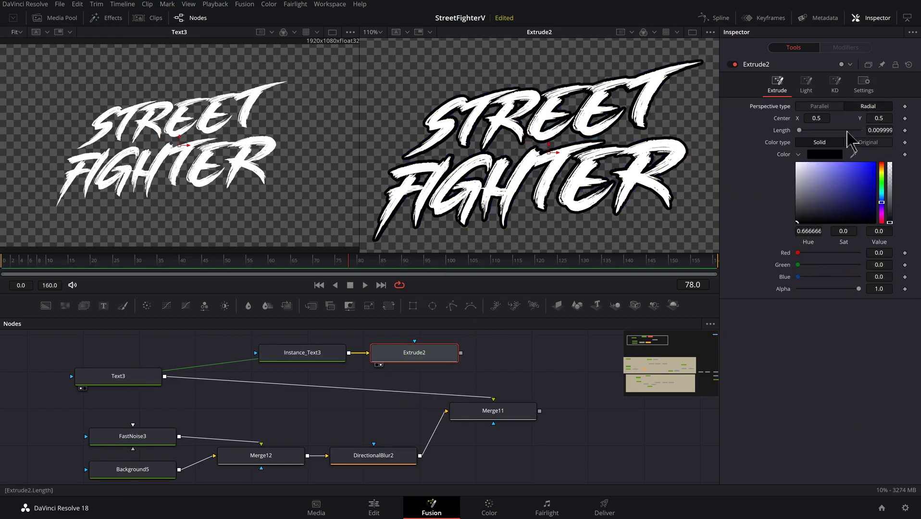
drag(800, 130, 828, 130)
drag(549, 146, 544, 329)
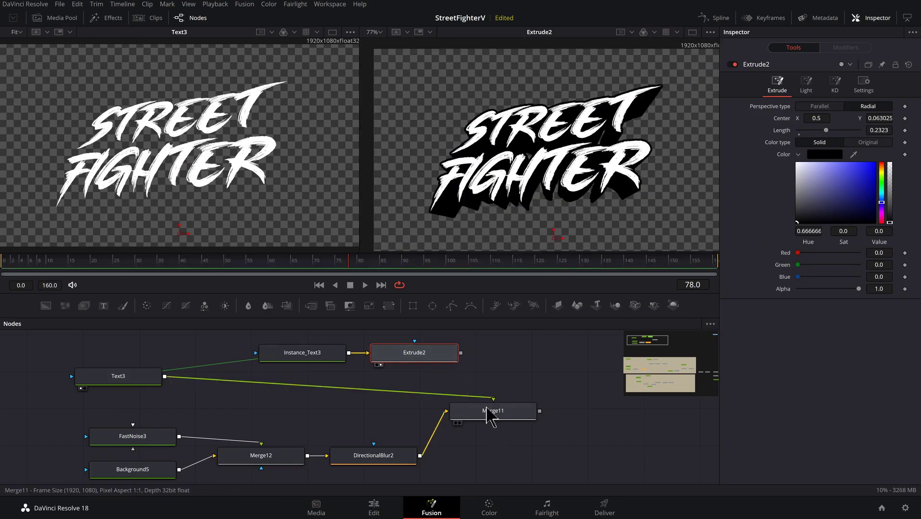
- Merge the extrusion with the gradient lettering, swap the merge inputs so the lettering lies in front, and inspect the result in the second viewer
drag(461, 353, 448, 410)
drag(344, 363, 441, 361)
click(518, 421)
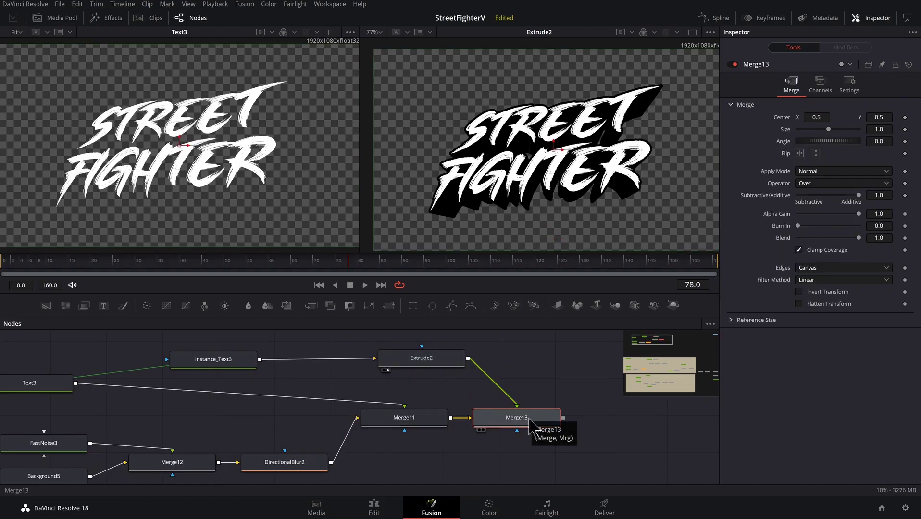
key(ctrl+t)
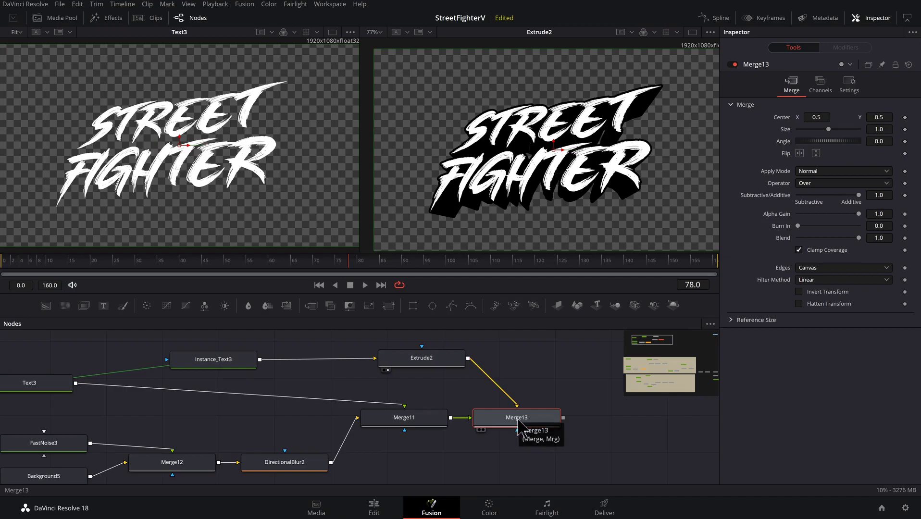
key(2)
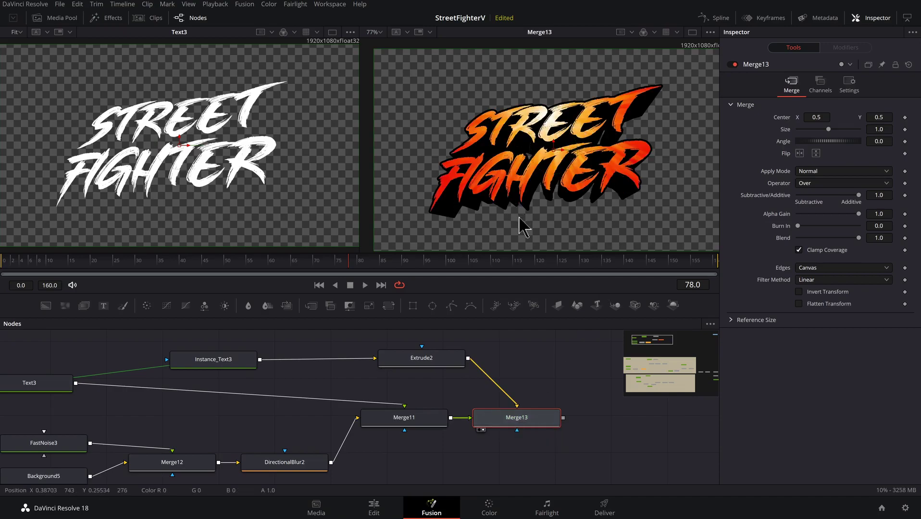
scroll(523, 226, up, 5)
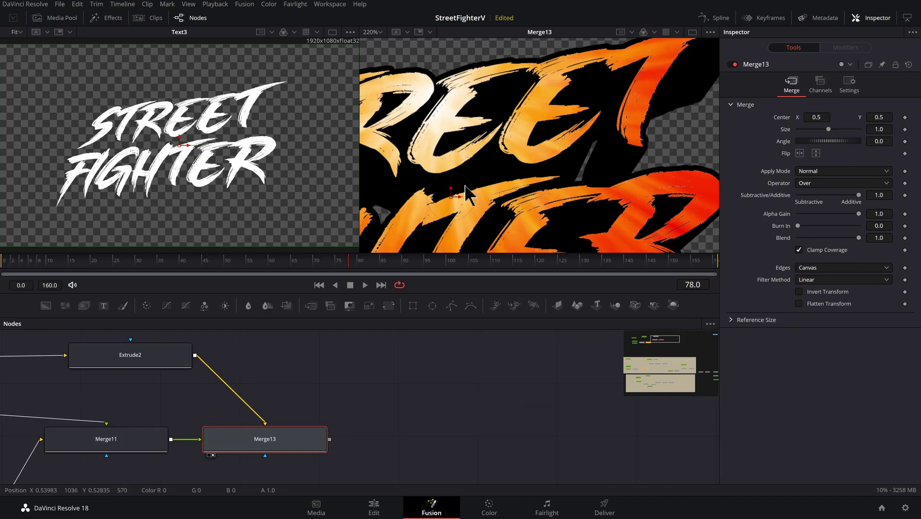
drag(445, 196, 535, 144)
scroll(536, 147, down, 5)
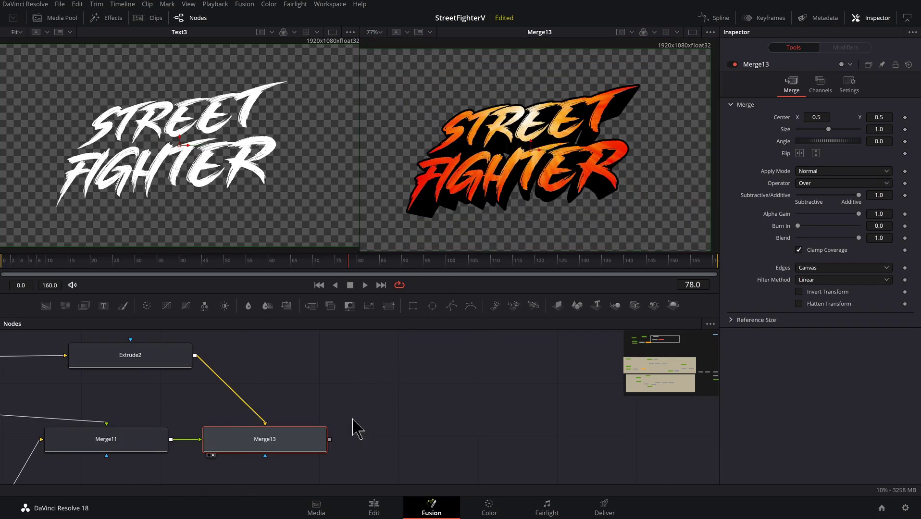
- Add an Alpha Matte Shrink and Grow node after the merge of lettering and extrusion
key(shift+space)
text(extru)
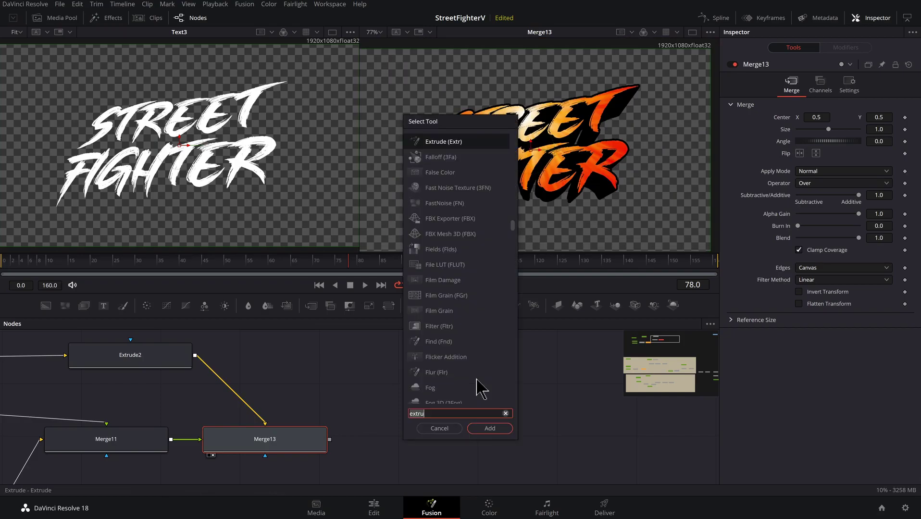
text(alpha)
click(456, 157)
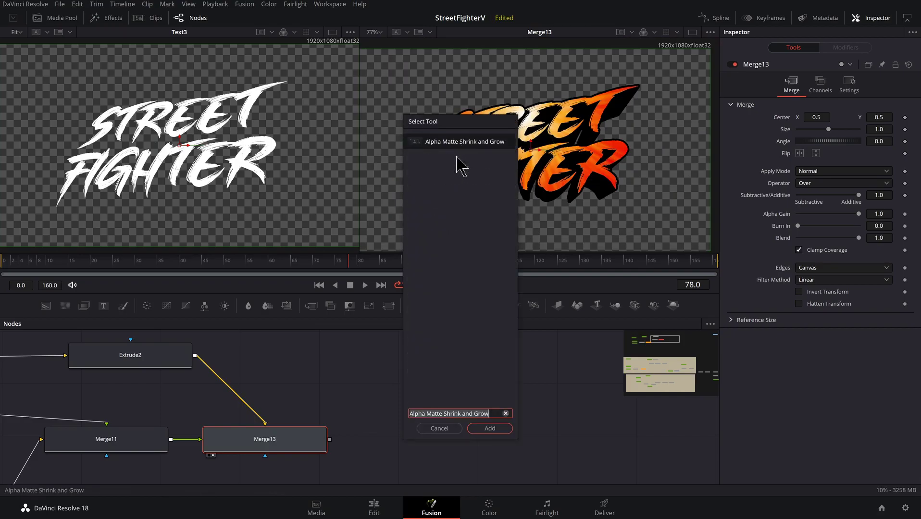
key(Return)
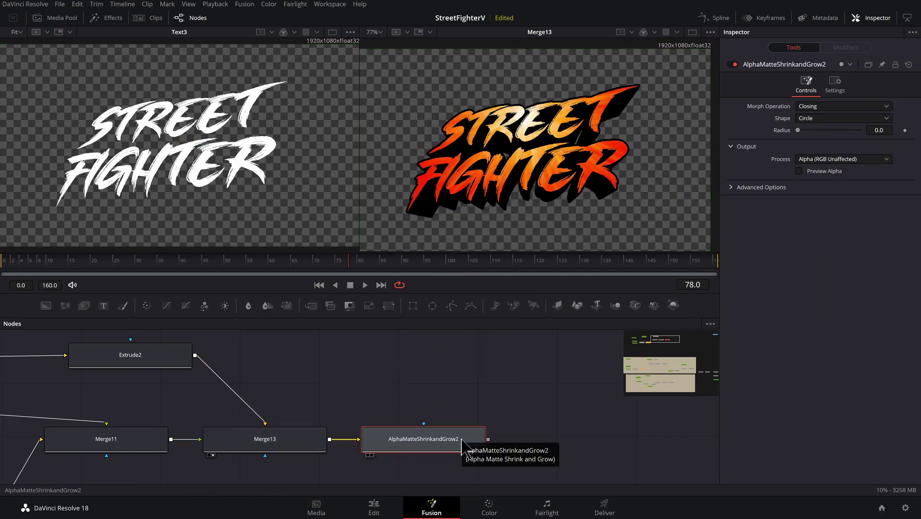
- Set the matte's morph operation to Closing with a radius of about 0.44 to fill the small gaps in the black extrusion
click(817, 107)
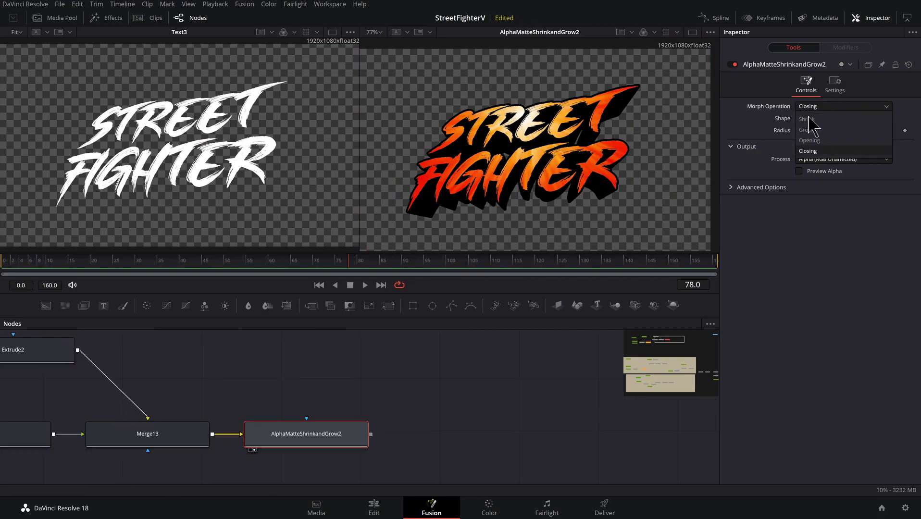
click(811, 151)
scroll(587, 163, up, 2)
drag(583, 146, 637, 144)
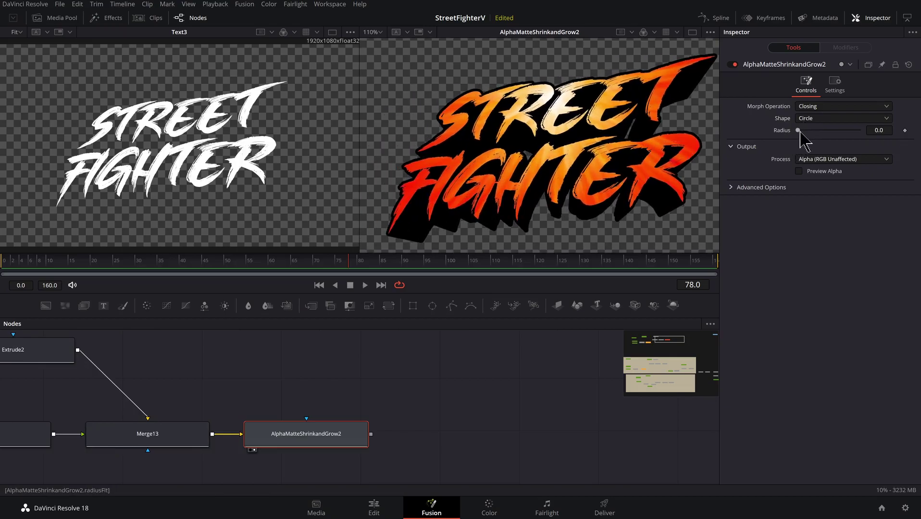
drag(798, 131, 823, 131)
scroll(533, 154, up, 5)
scroll(530, 154, down, 3)
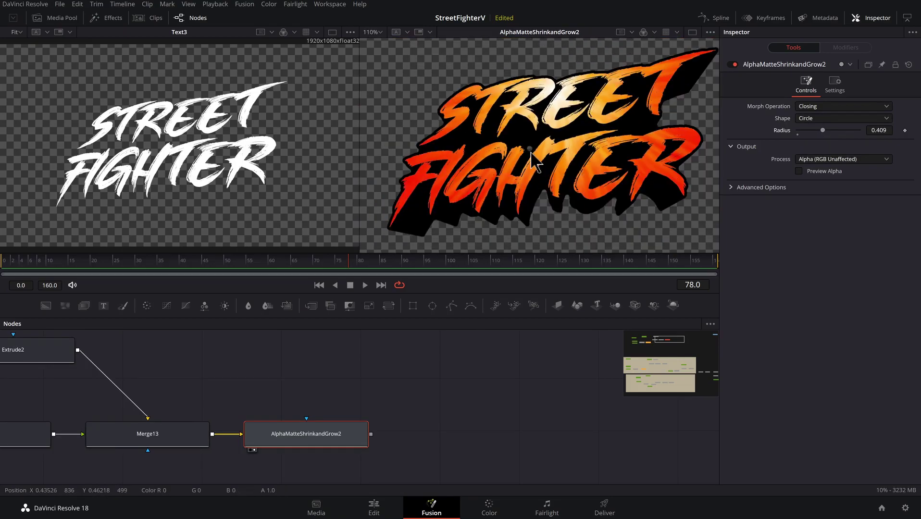
scroll(546, 156, down, 1)
scroll(558, 157, up, 1)
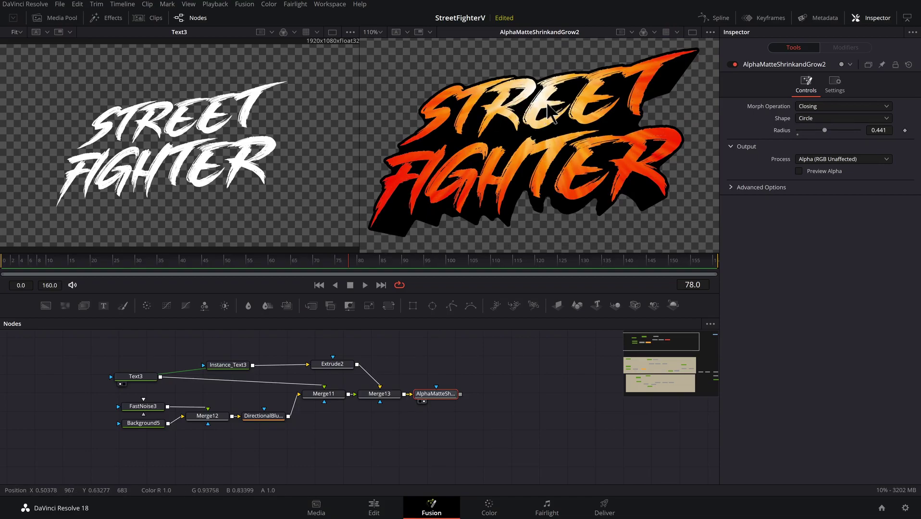
- Recolour the background gradient's middle stop from orange to a light yellow and move it closer to the white stop
click(144, 423)
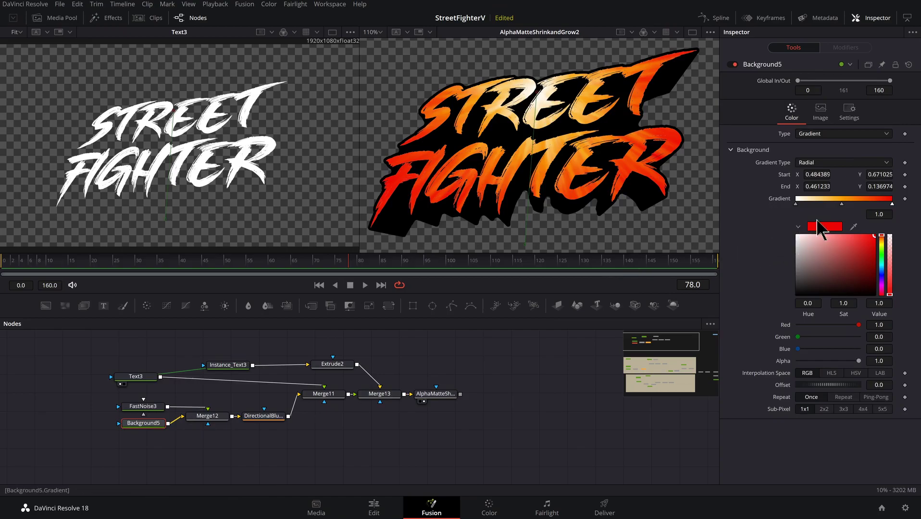
click(840, 203)
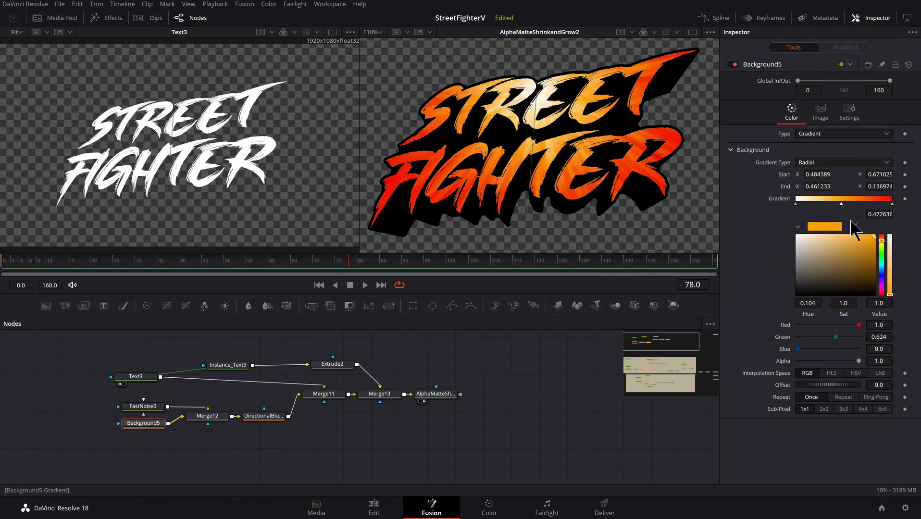
drag(886, 242, 888, 245)
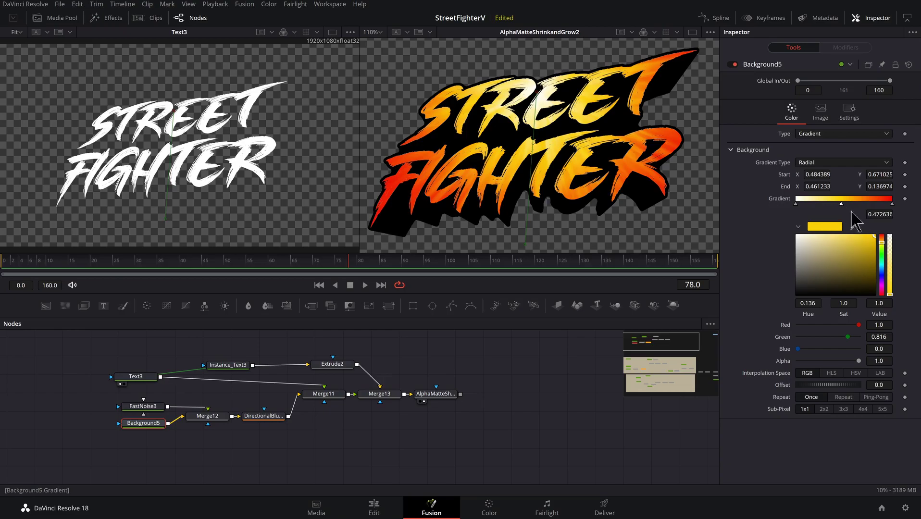
click(838, 236)
drag(840, 203, 826, 204)
- Add a saturated orange gradient stop at about 0.61, and move the red stop inward to about 0.9 and the white stop to about 0.04
click(859, 199)
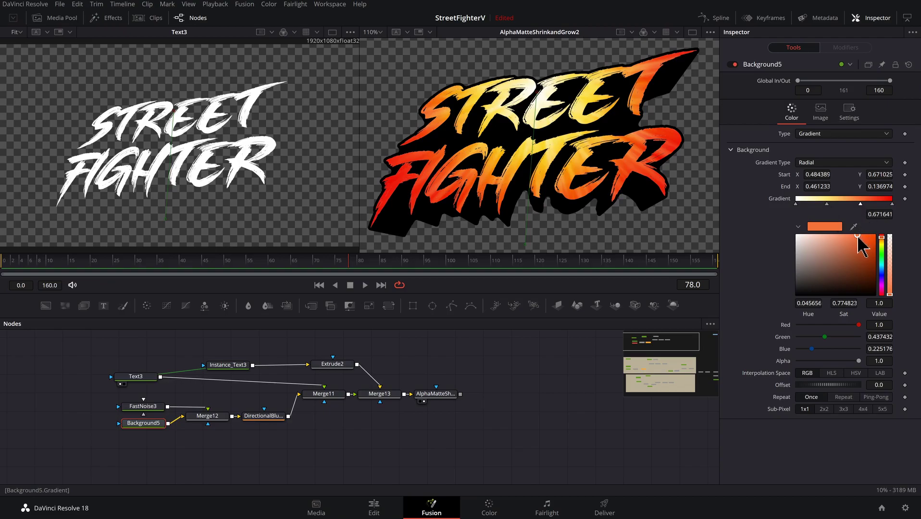
mouse_move(858, 236)
mouse_down()
mouse_move(881, 233)
mouse_move(881, 203)
mouse_up()
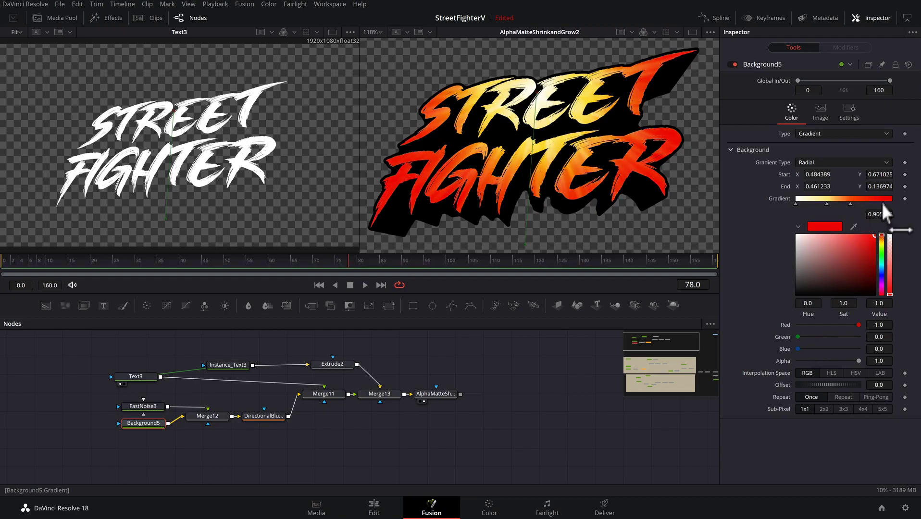
click(795, 204)
drag(795, 204, 799, 203)
drag(827, 203, 815, 202)
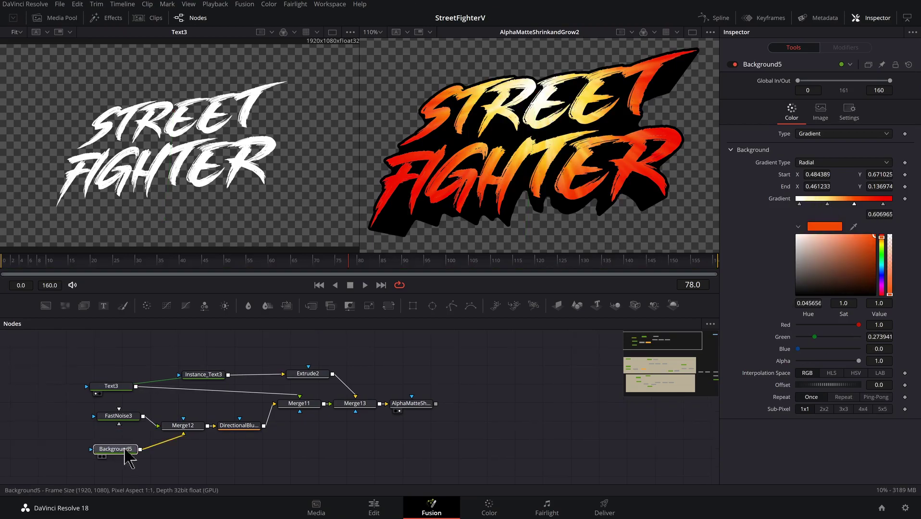
- Paste a copy of the gradient background node near the chain's end and show the Alpha Matte Shrink and Grow result in the first viewer
drag(121, 455, 123, 450)
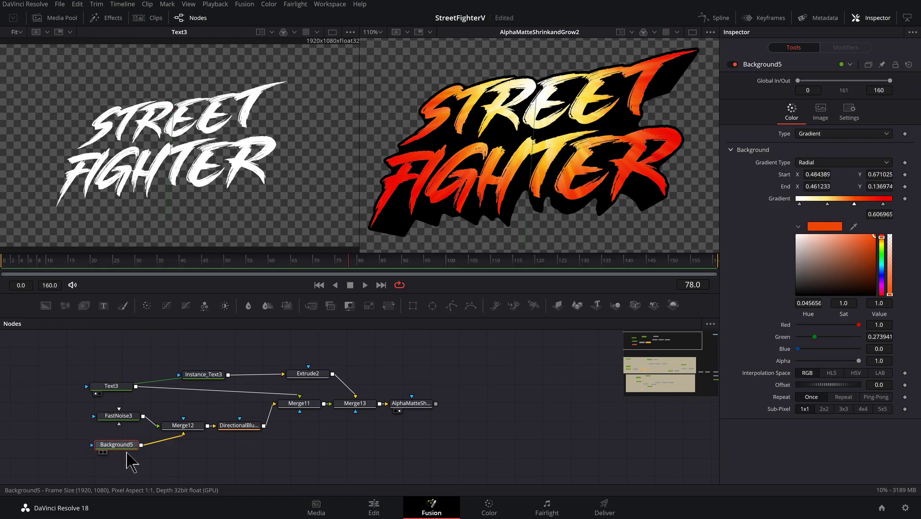
click(465, 435)
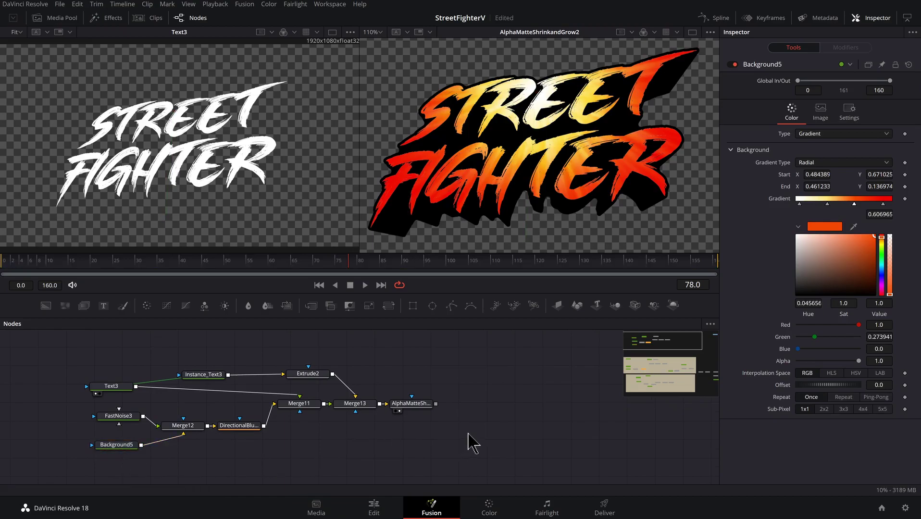
key(ctrl+v)
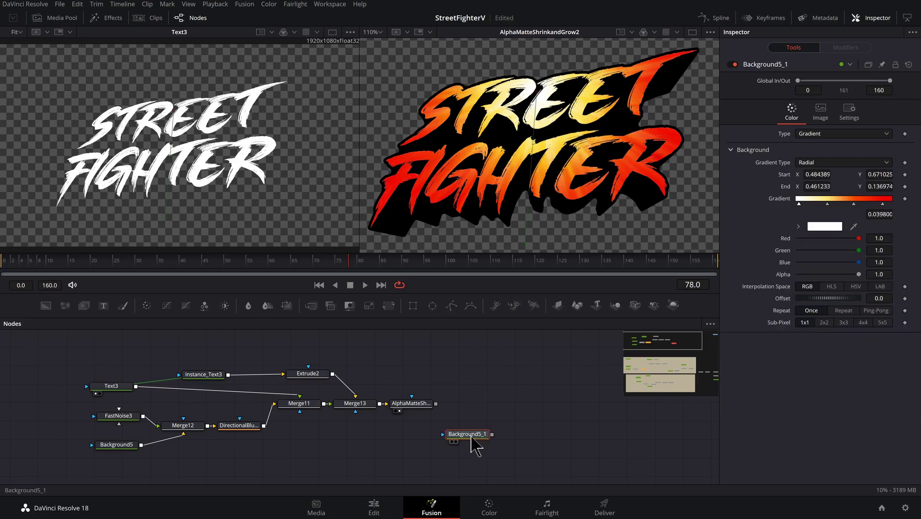
click(414, 405)
key(1)
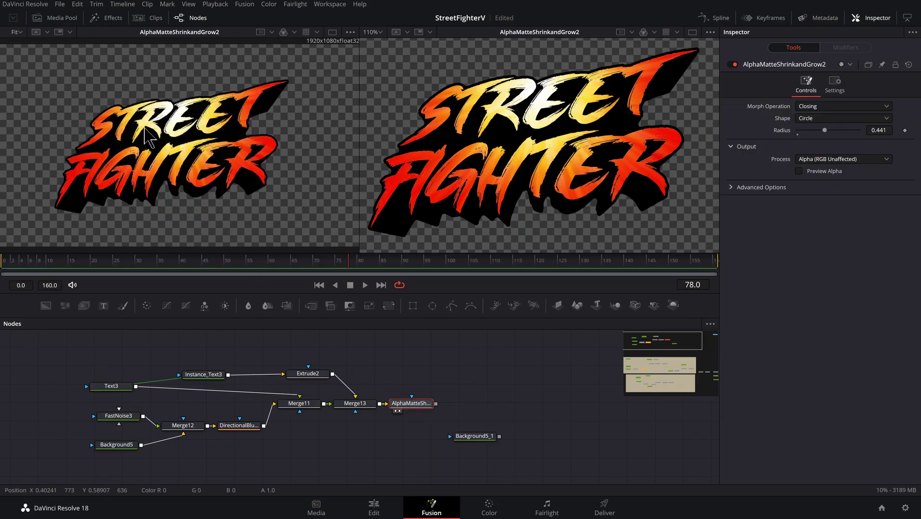
- Show the pasted gradient background fitted in the second viewer and change its gradient type to Linear
click(473, 438)
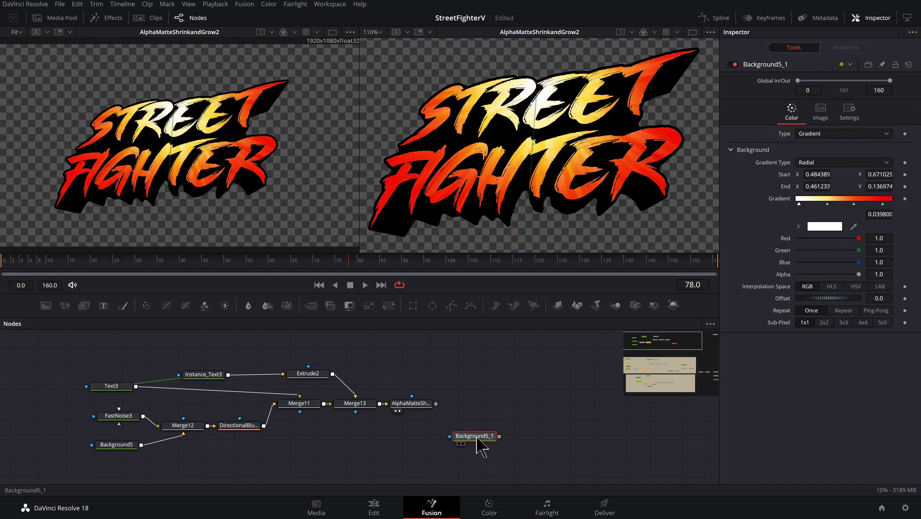
key(2)
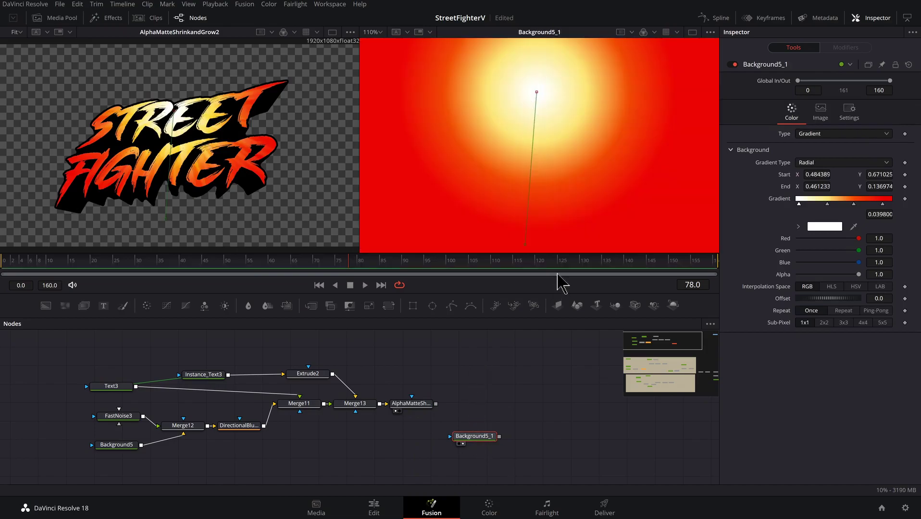
click(831, 163)
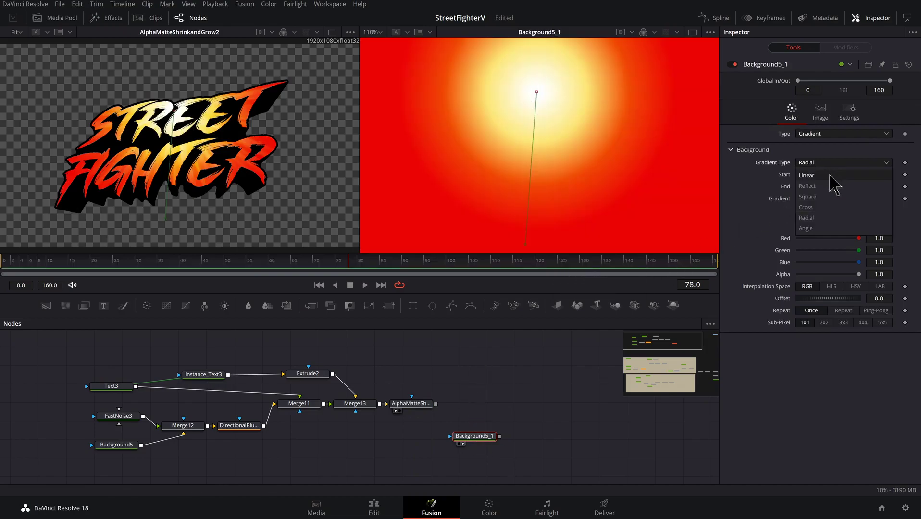
click(830, 176)
key(ctrl+f)
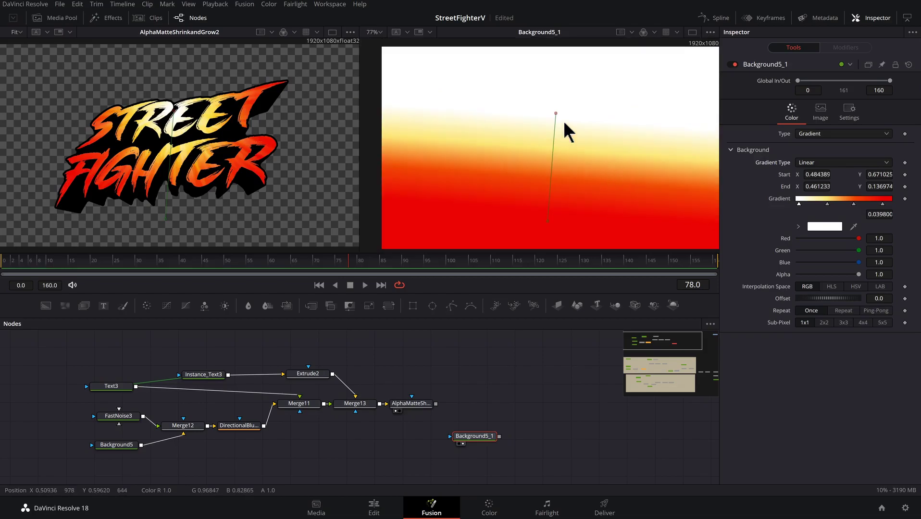
- Set the gradient's start to about (0.46, 0.74), remove the white stop, and place the yellow and red stops at the gradient's ends
drag(556, 113, 547, 99)
mouse_move(797, 202)
mouse_down()
mouse_move(800, 189)
mouse_move(806, 204)
mouse_move(796, 204)
mouse_up()
drag(883, 203, 892, 202)
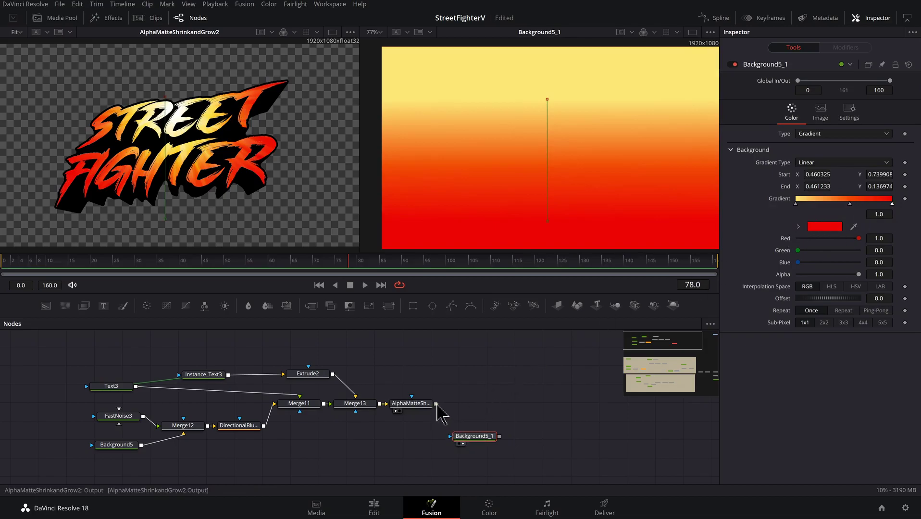
- Mask the linear gradient background with the Alpha Matte Shrink and Grow output and add an Erode/Dilate node after it
drag(437, 405, 450, 439)
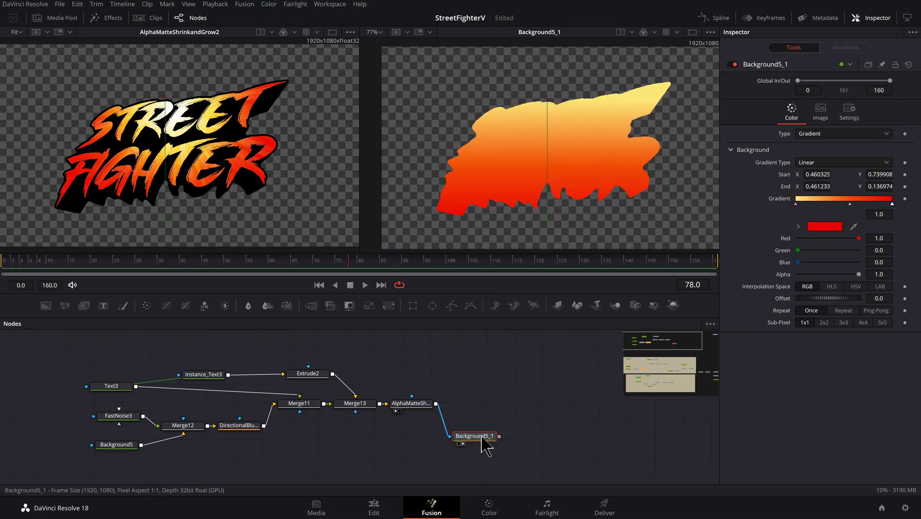
key(shift+space)
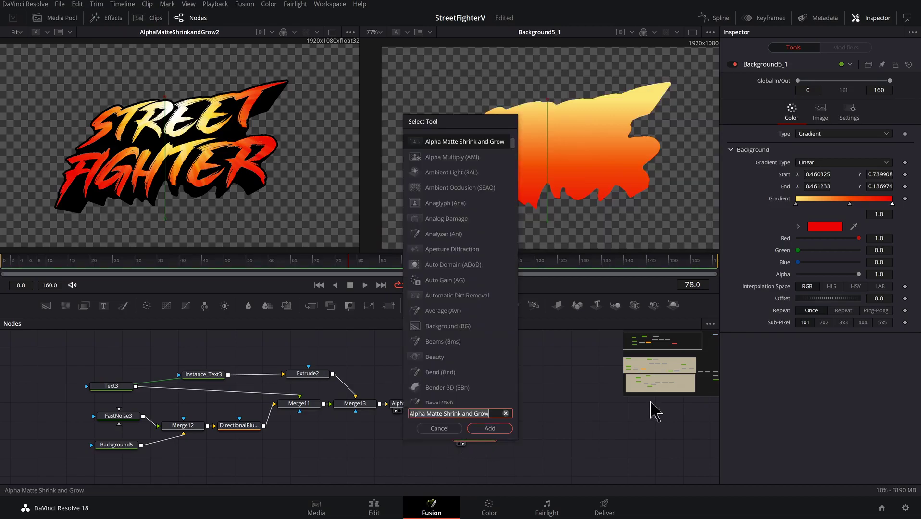
text(erode)
key(Return)
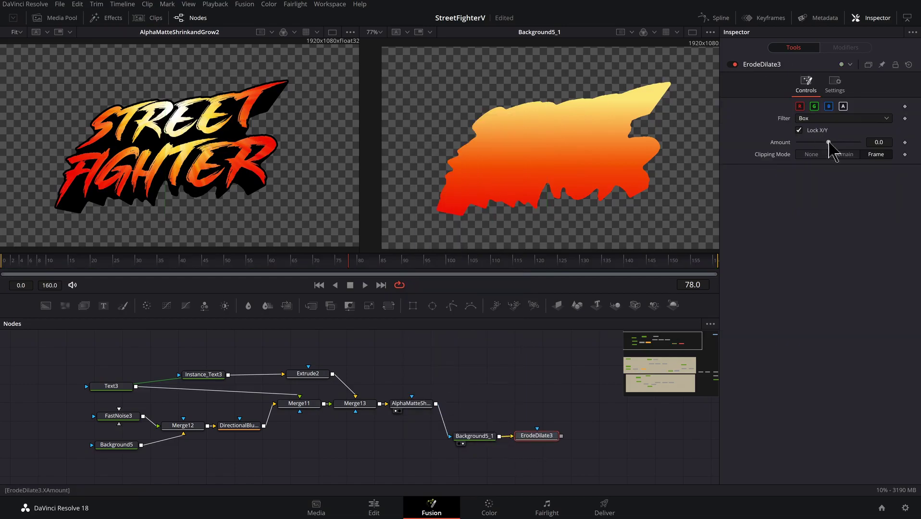
- Show the Erode/Dilate result in the second viewer and set its Amount to about 0.0019
key(2)
scroll(500, 181, up, 2)
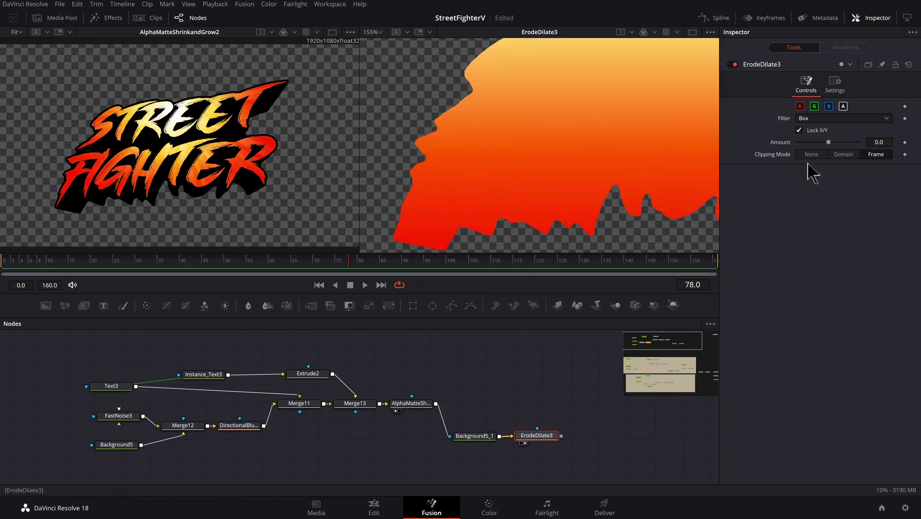
drag(828, 142, 834, 142)
scroll(566, 195, down, 2)
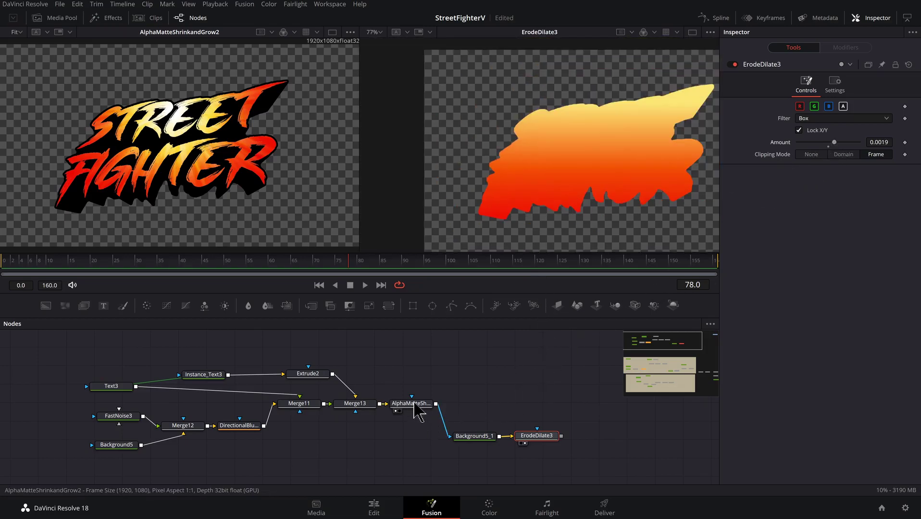
- Merge the Alpha Matte Shrink and Grow result over the dilated gradient and show the new merge in the second viewer
drag(413, 403, 588, 417)
key(2)
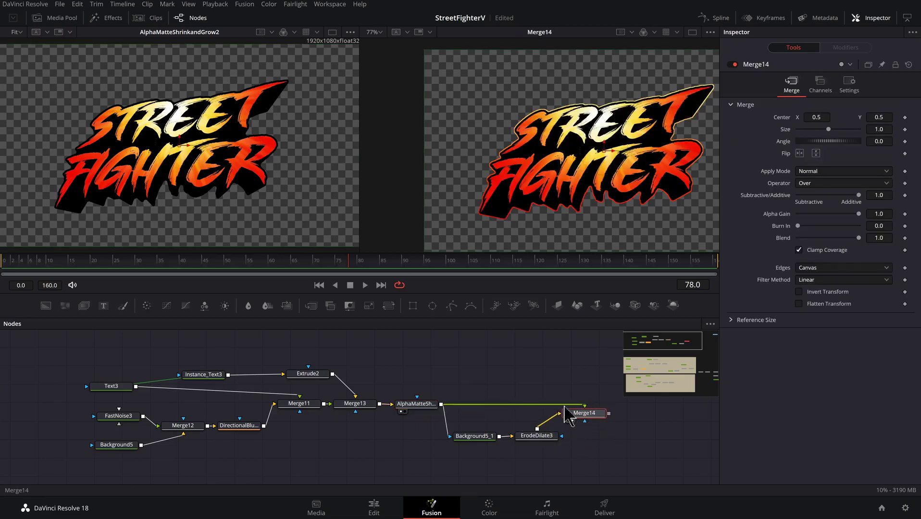
scroll(557, 202, up, 3)
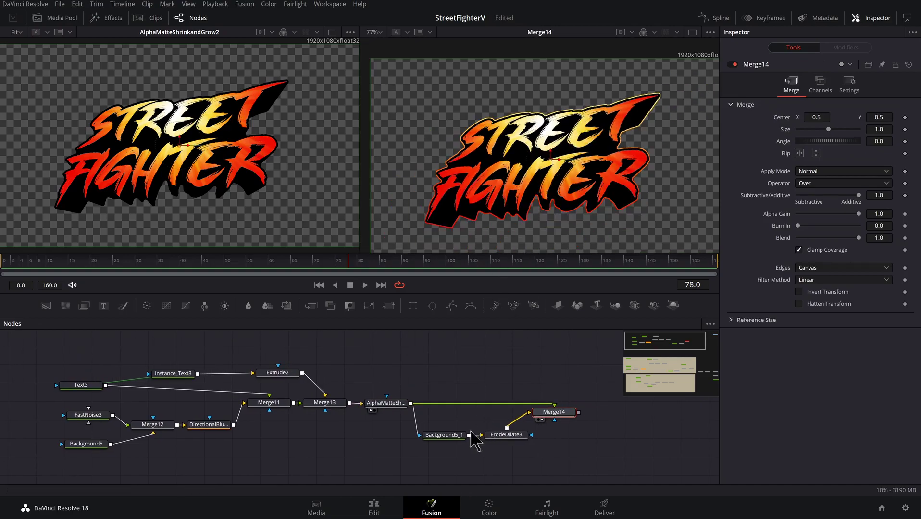
- Refit the outline gradient from about (0.46, 0.71) to about (0.48, 0.19), keeping the yellow and red stops at its ends
click(455, 435)
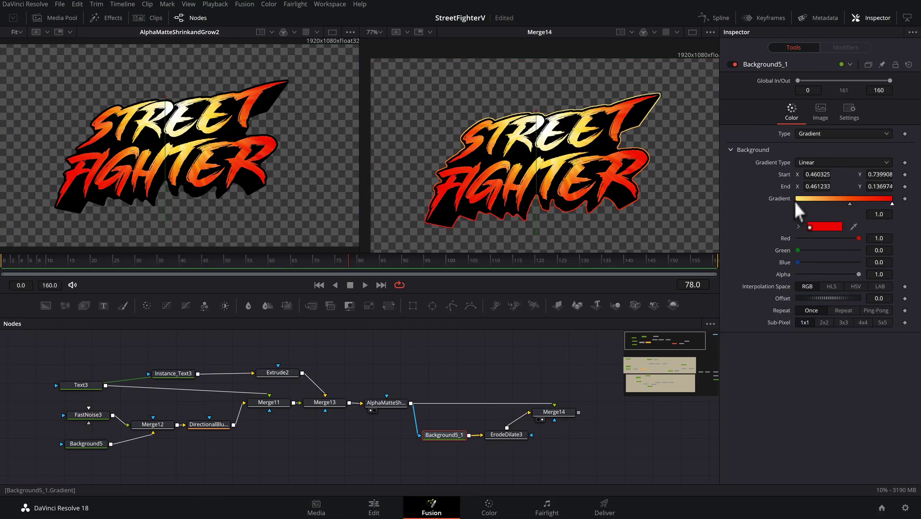
drag(796, 203, 849, 204)
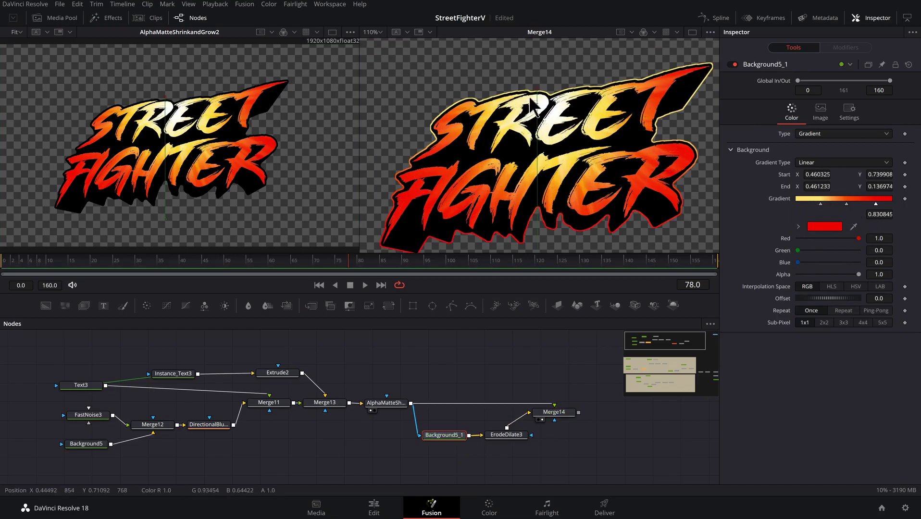
scroll(536, 95, down, 3)
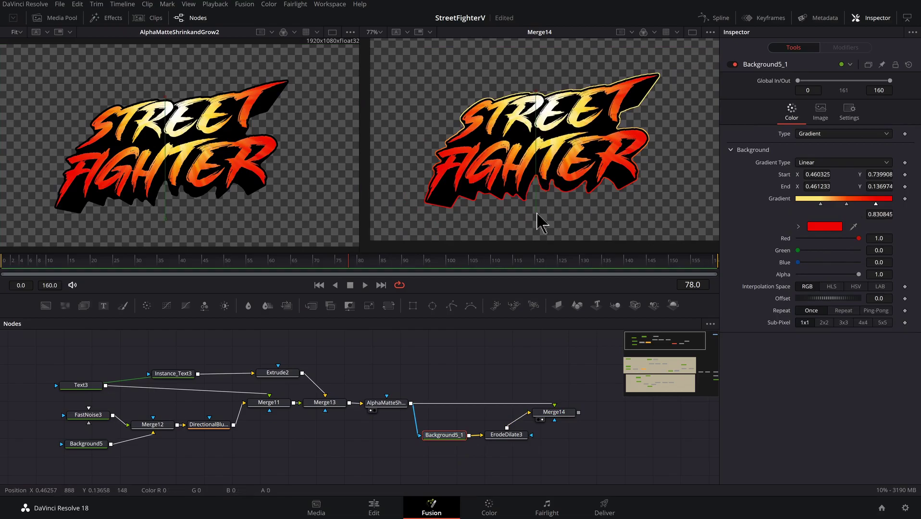
drag(540, 223, 543, 202)
drag(536, 92, 537, 98)
drag(821, 204, 795, 204)
drag(875, 203, 893, 203)
scroll(460, 140, up, 2)
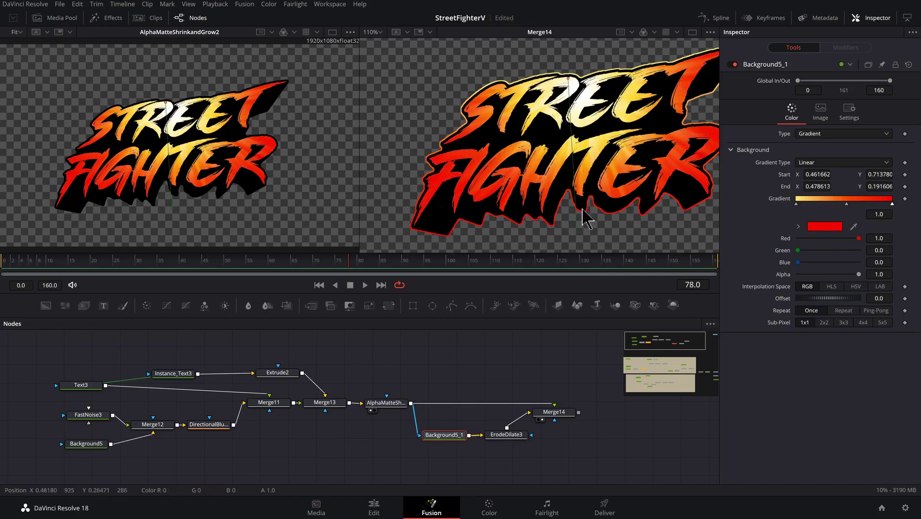
drag(597, 214, 548, 222)
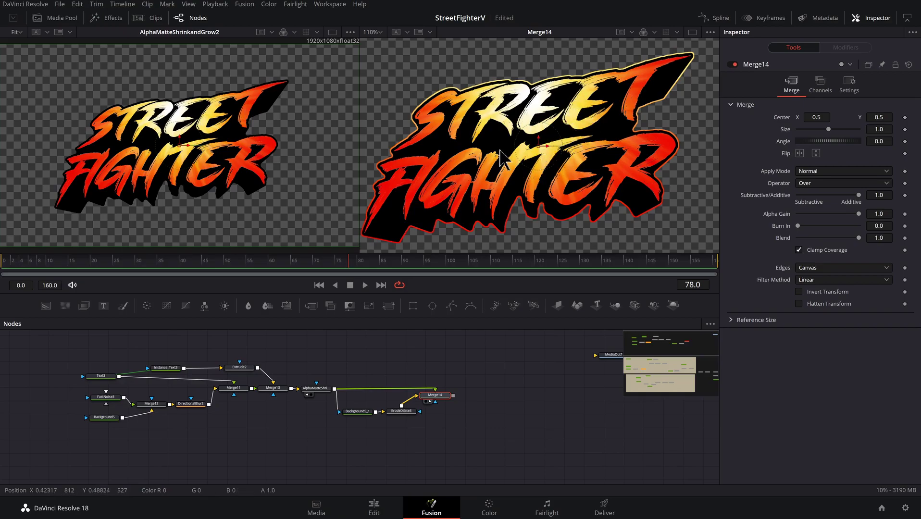
- Add a new Background node, show it in the second viewer, and mask it with the Alpha Matte Shrink and Grow output
drag(65, 306, 412, 368)
key(2)
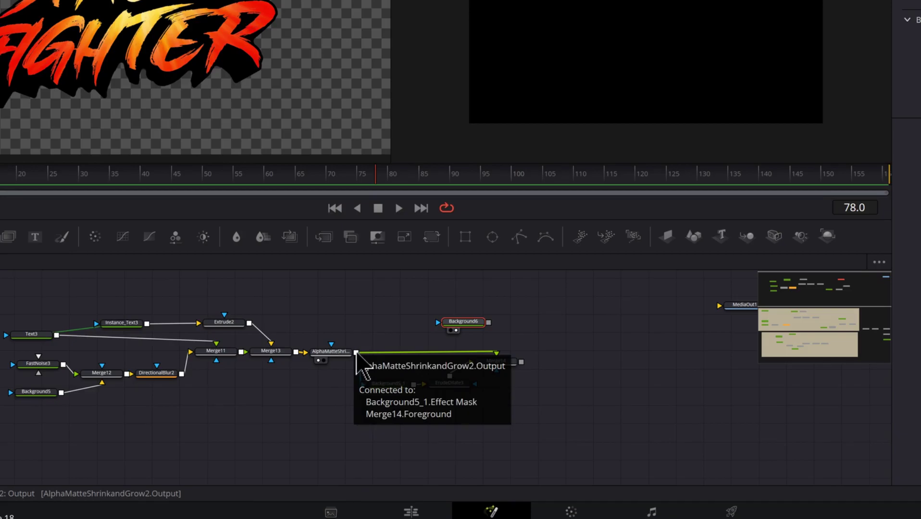
drag(356, 353, 438, 323)
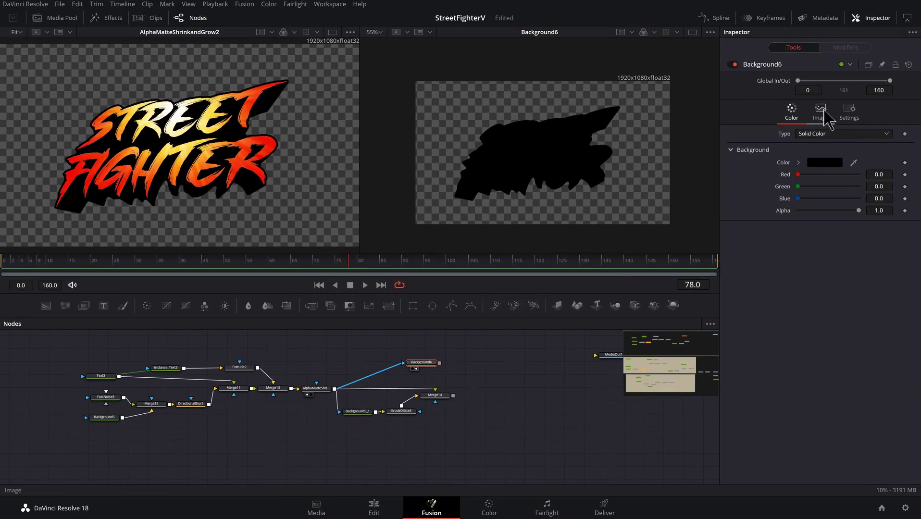
- Change the new background's type to Gradient and colour it from a dark orange-brown at the first stop to black at the last
click(825, 134)
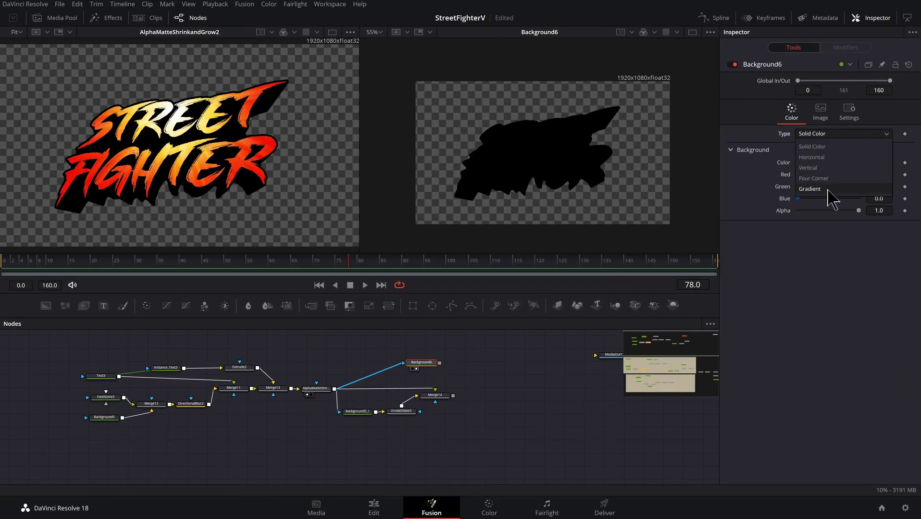
click(823, 189)
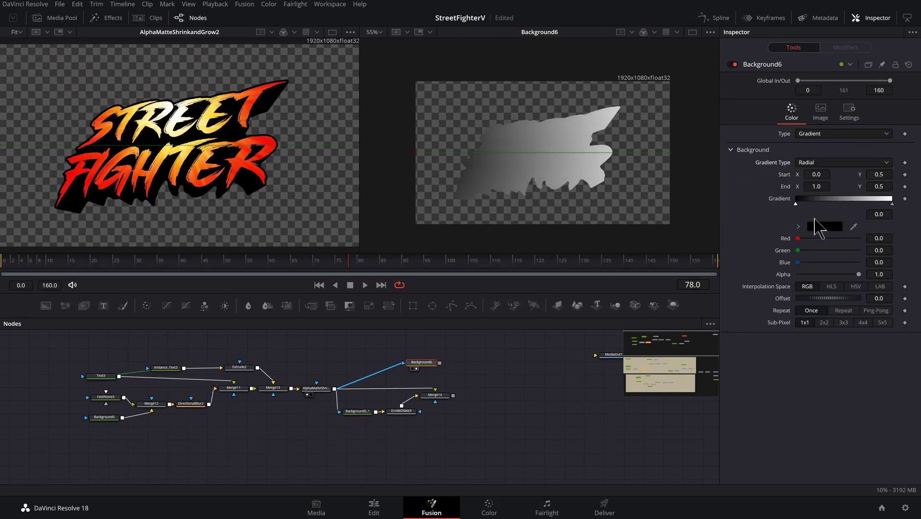
click(800, 228)
mouse_move(853, 258)
mouse_down()
mouse_move(860, 254)
mouse_move(873, 287)
mouse_up()
drag(882, 238, 882, 239)
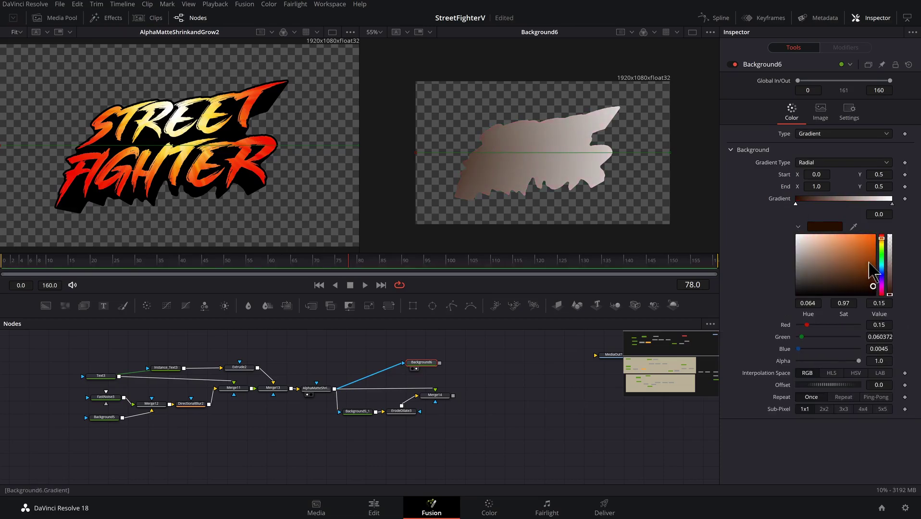
click(891, 202)
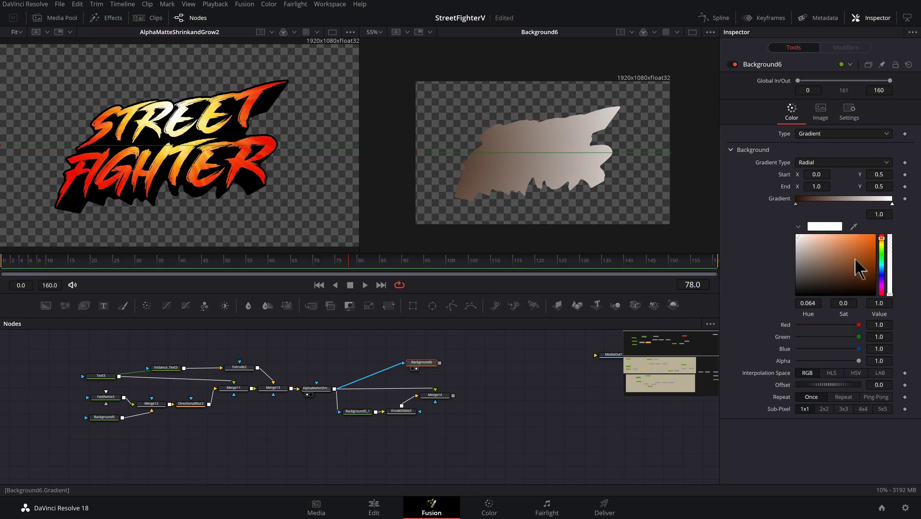
drag(858, 267, 868, 321)
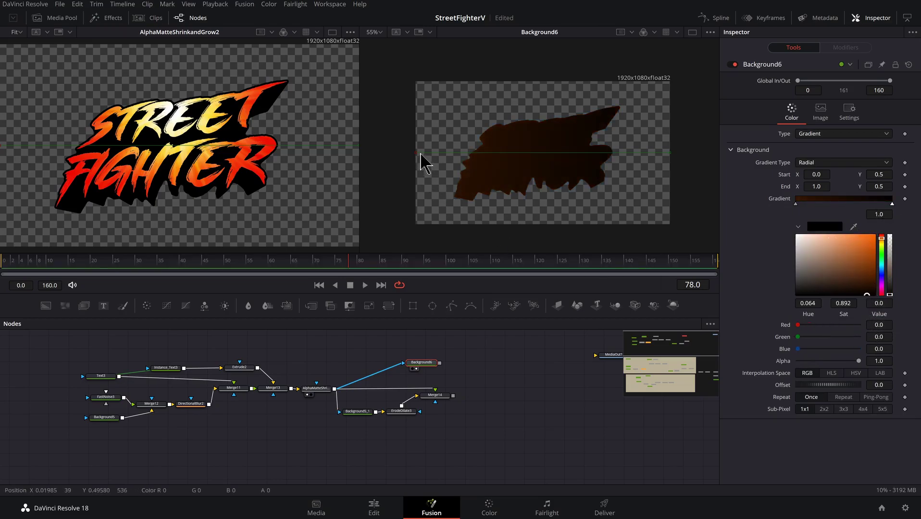
- Place the radial gradient from about (0.50, 0.72) to (0.45, 0.19), and brighten its brown stop to a value of about 0.35
drag(415, 152, 544, 122)
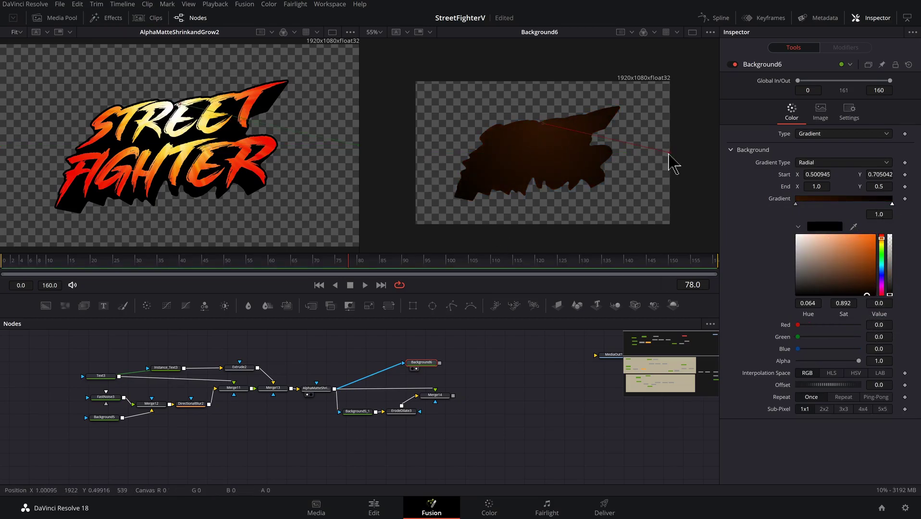
drag(670, 153, 531, 197)
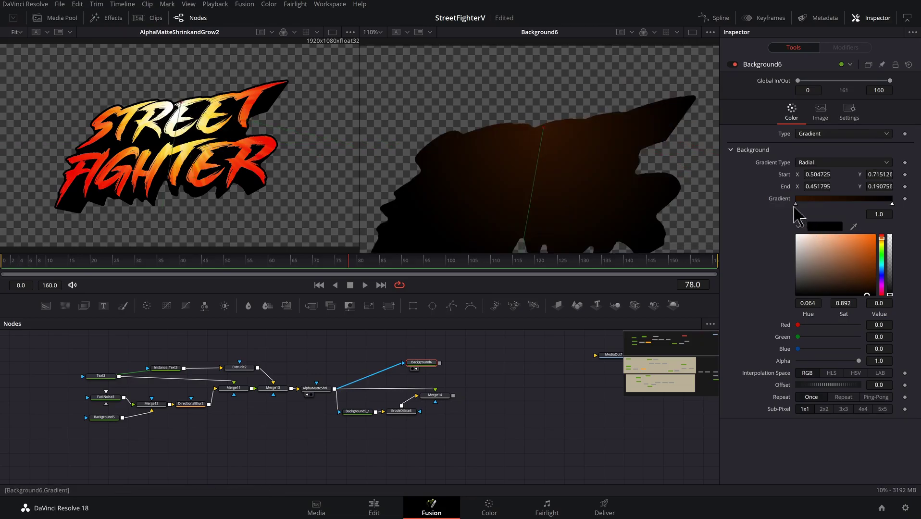
click(796, 204)
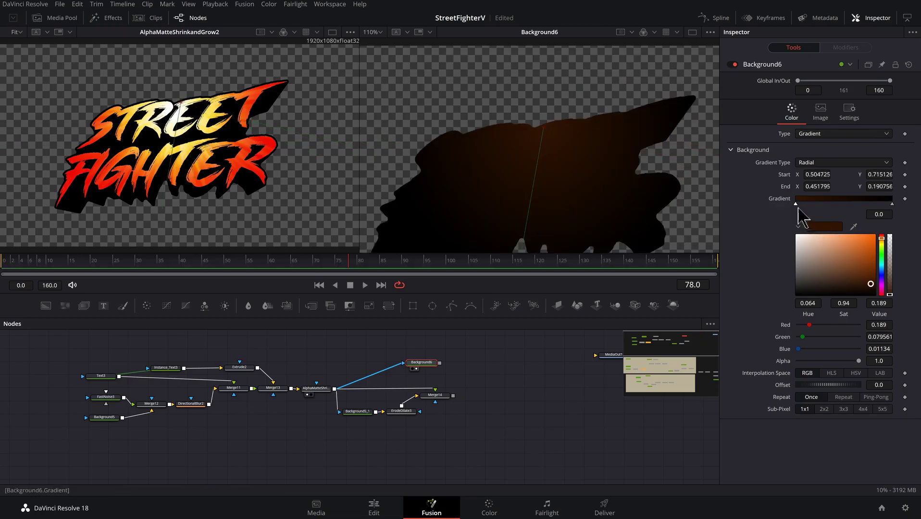
drag(875, 294, 876, 275)
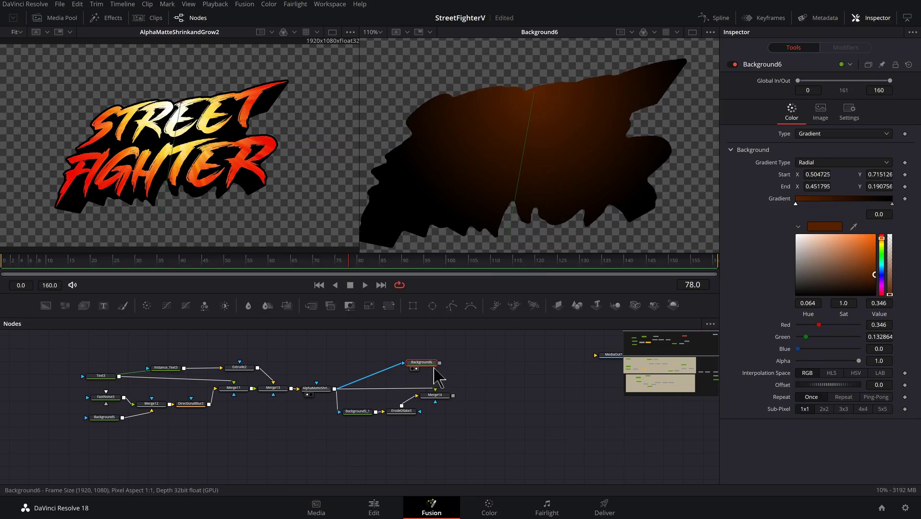
- Merge the brown gradient over the outlined title in Screen mode, and compare the result with the merge switched off and on
drag(433, 364, 454, 403)
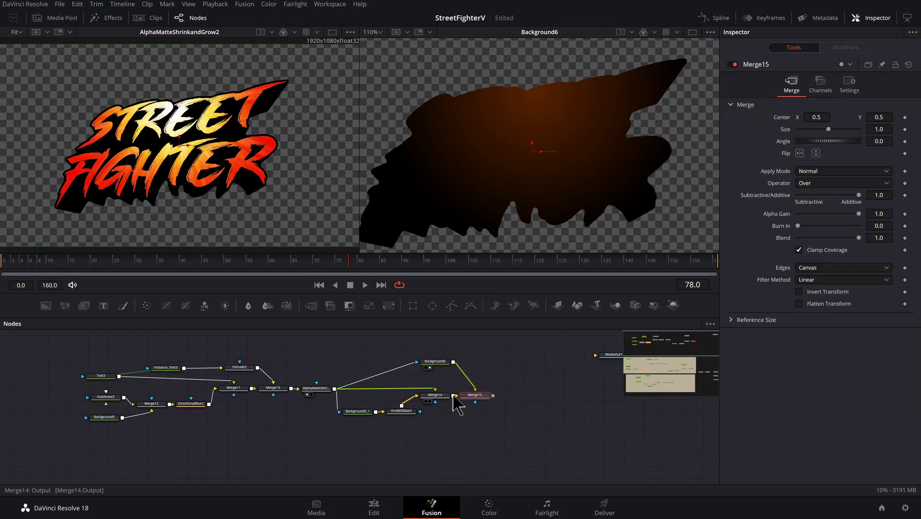
scroll(459, 404, up, 5)
click(841, 171)
click(829, 195)
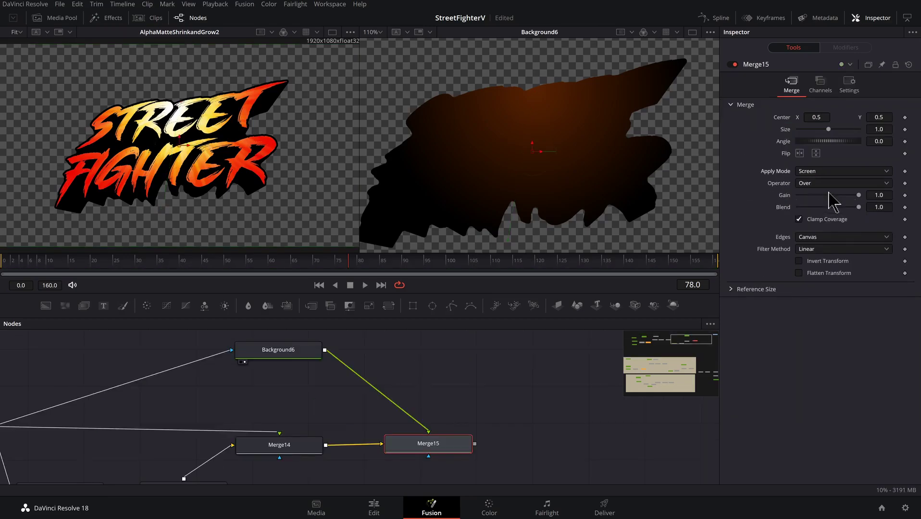
drag(446, 445, 449, 447)
key(2)
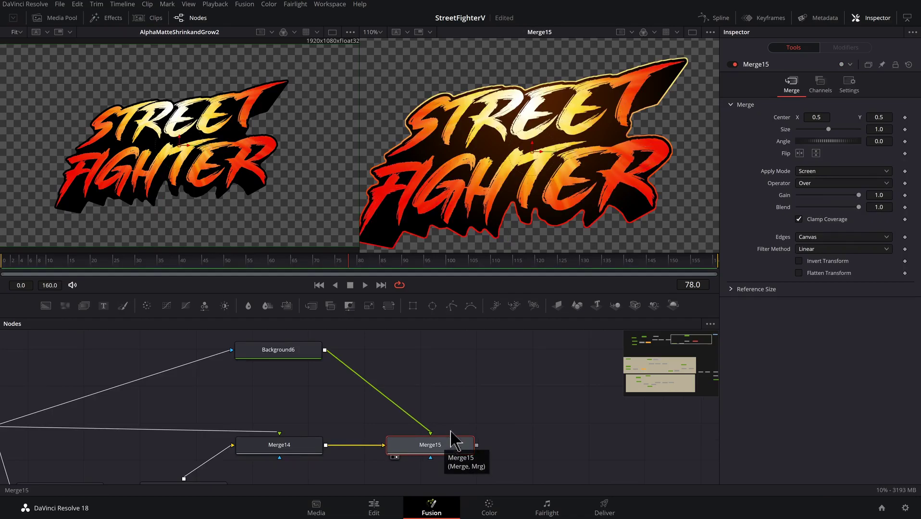
click(734, 65)
click(735, 65)
click(735, 64)
click(734, 65)
click(735, 65)
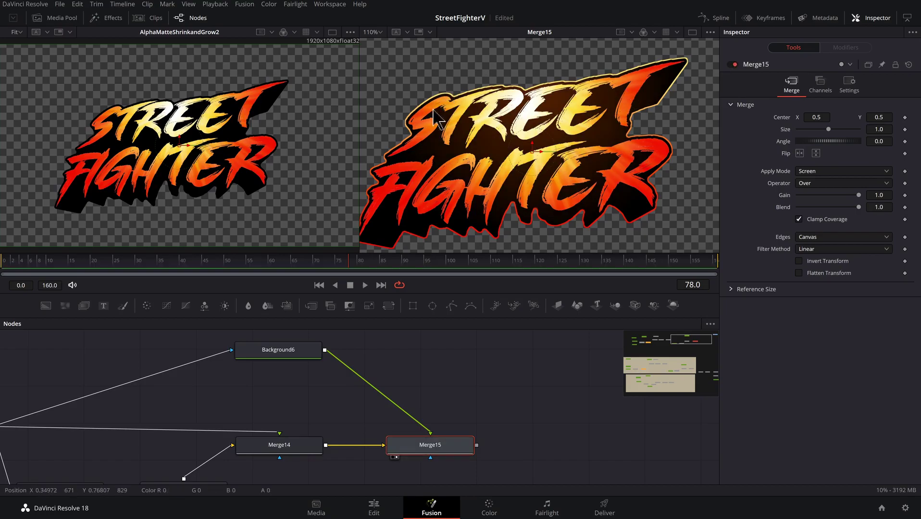
- Reposition the glow gradient from about (0.48, 0.80) to (0.44, 0.18), and recolour its inner stop dark red with a value of about 0.54
scroll(396, 383, down, 2)
click(315, 362)
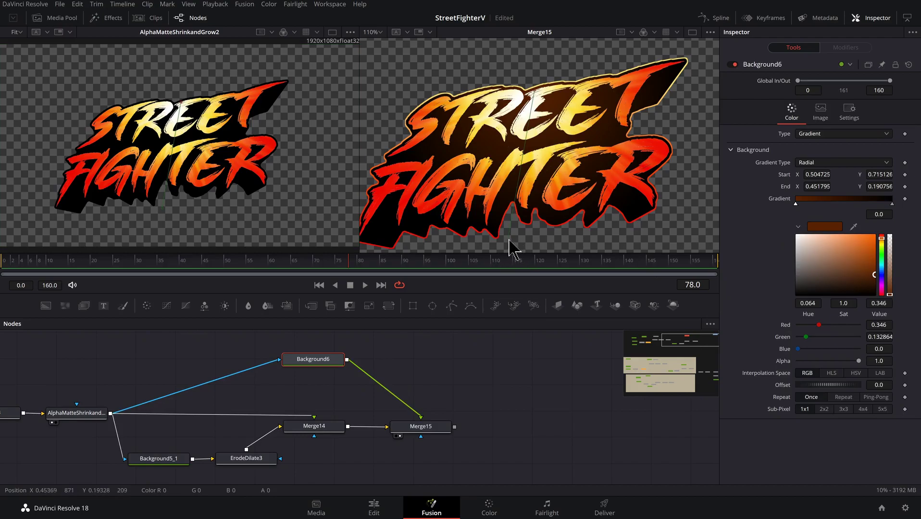
drag(508, 240, 523, 213)
drag(535, 89, 524, 63)
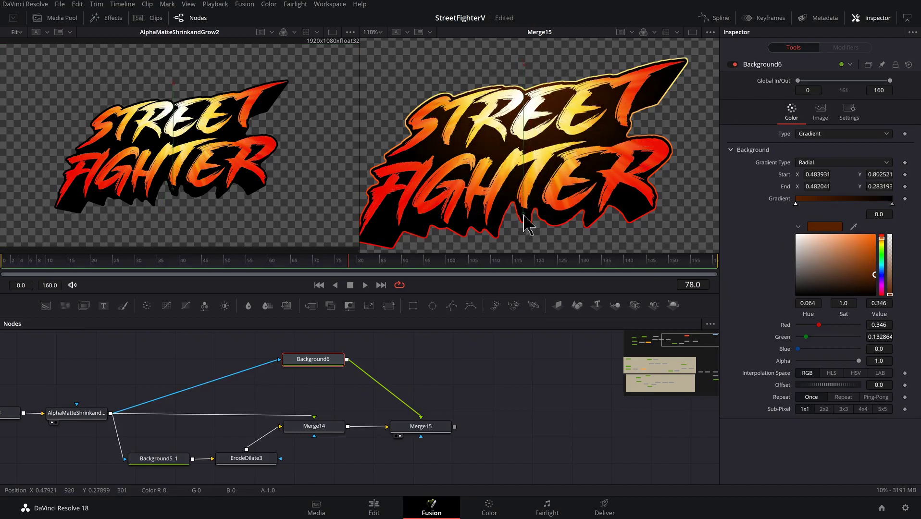
drag(523, 215, 500, 246)
mouse_move(877, 247)
mouse_down()
mouse_move(876, 285)
mouse_move(879, 261)
mouse_up()
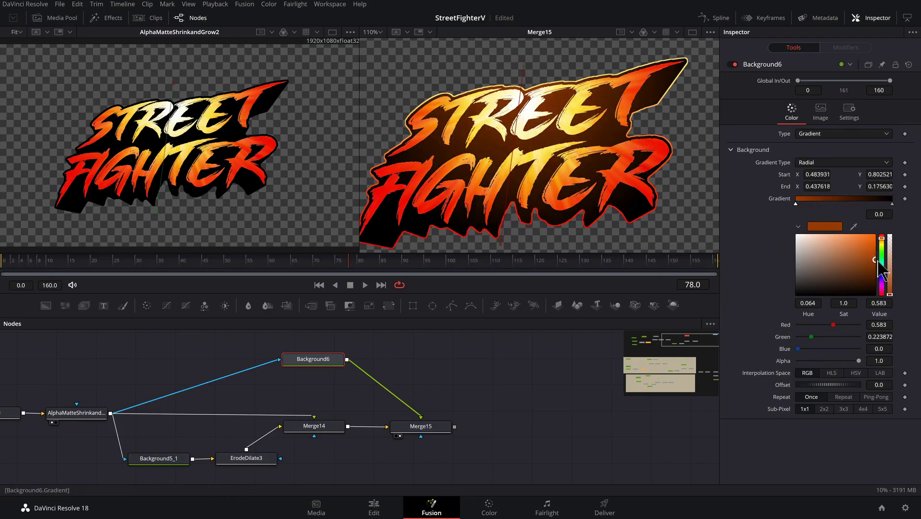
drag(883, 272, 883, 239)
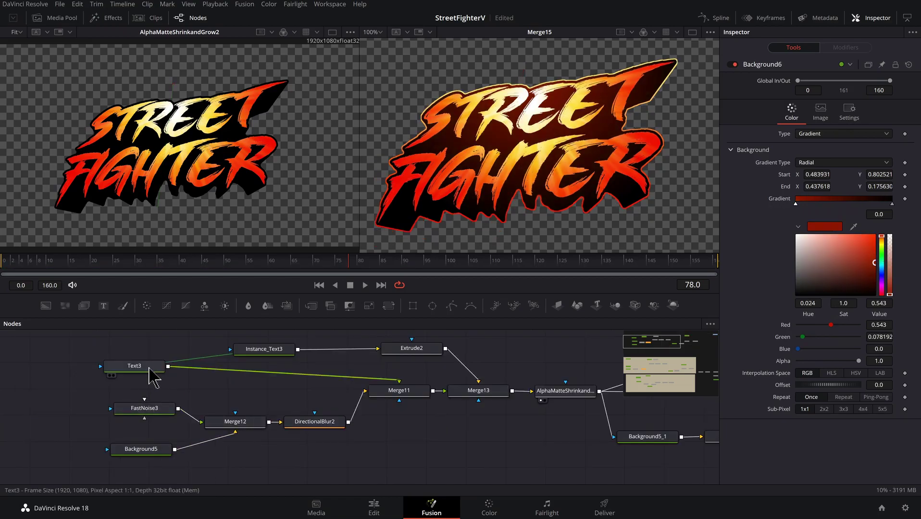
- Select the original STREET FIGHTER text node at the start of the chain
click(149, 369)
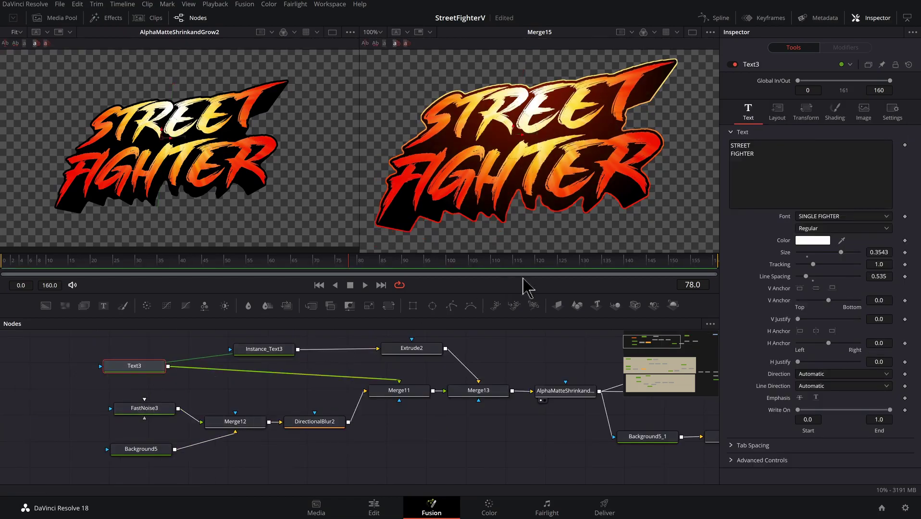